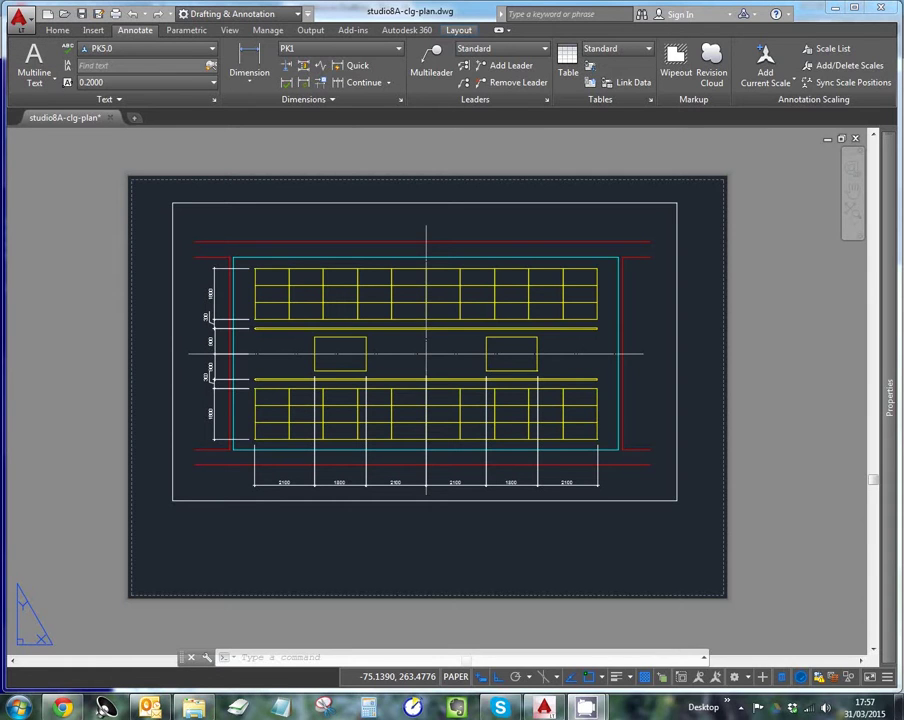
Step: Make the titles layer current
text(la)
key(Return)
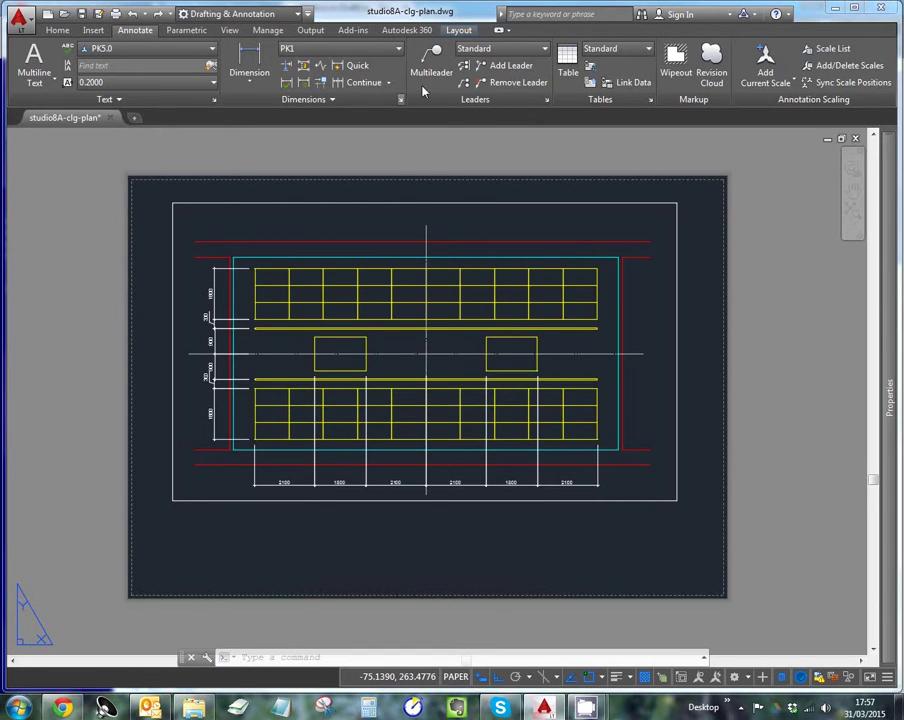
click(55, 31)
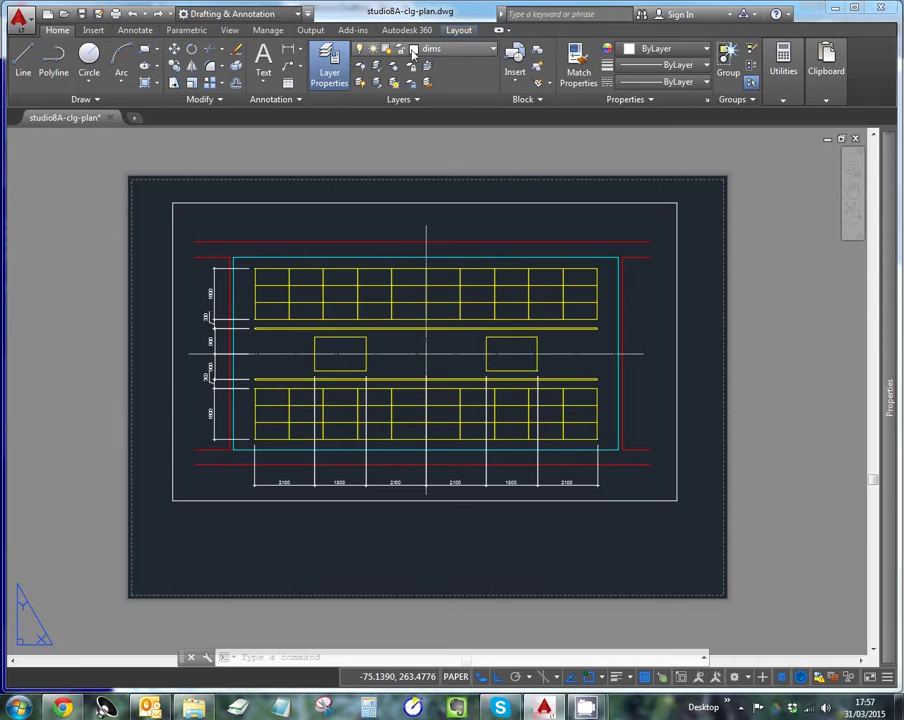
click(494, 49)
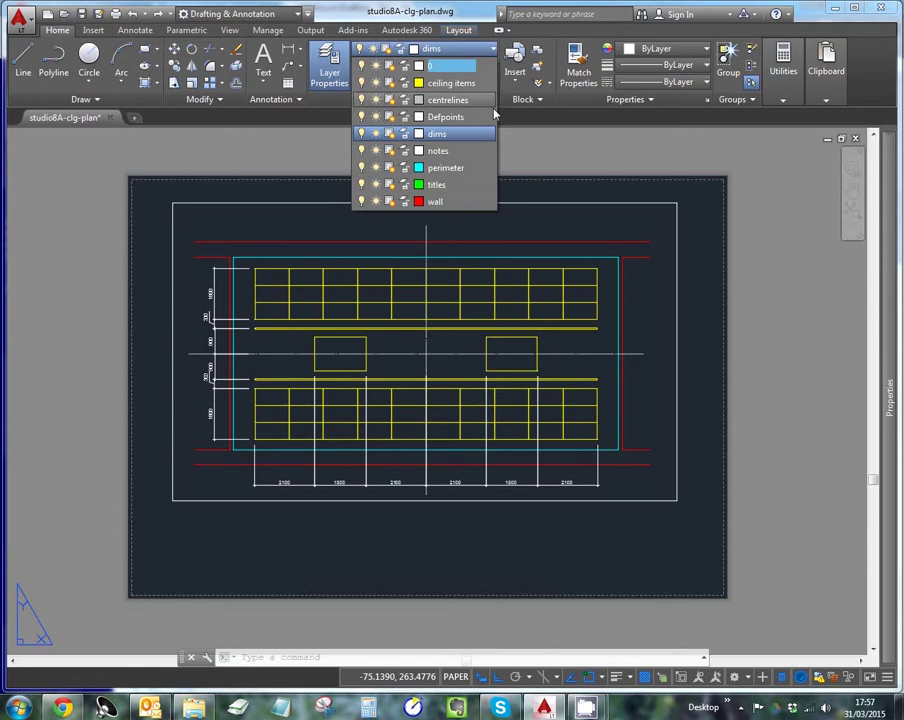
click(474, 185)
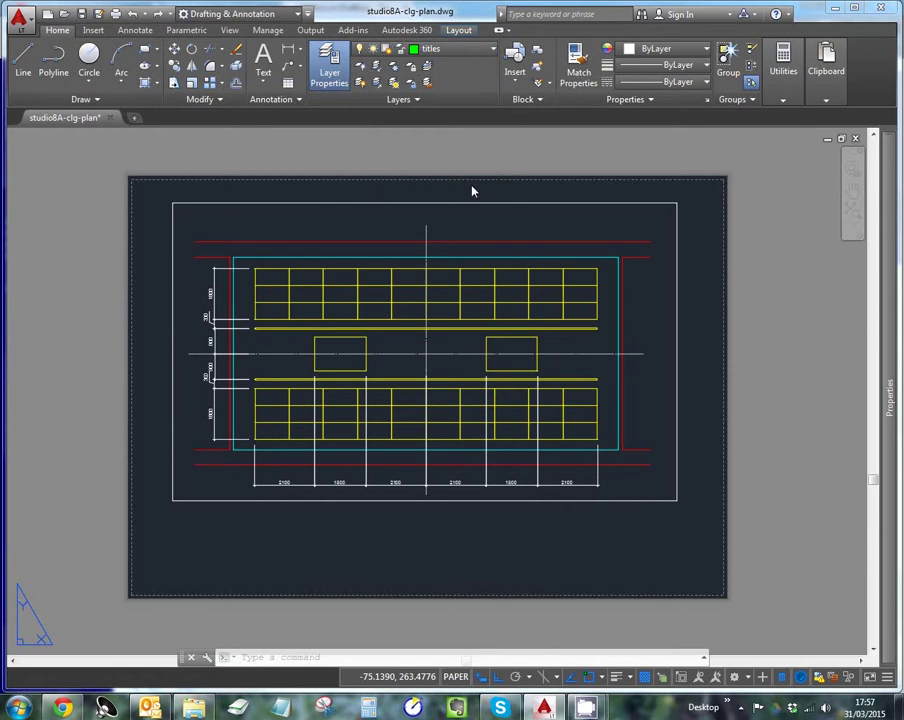
Step: Set the current text style to PK3.5
click(131, 31)
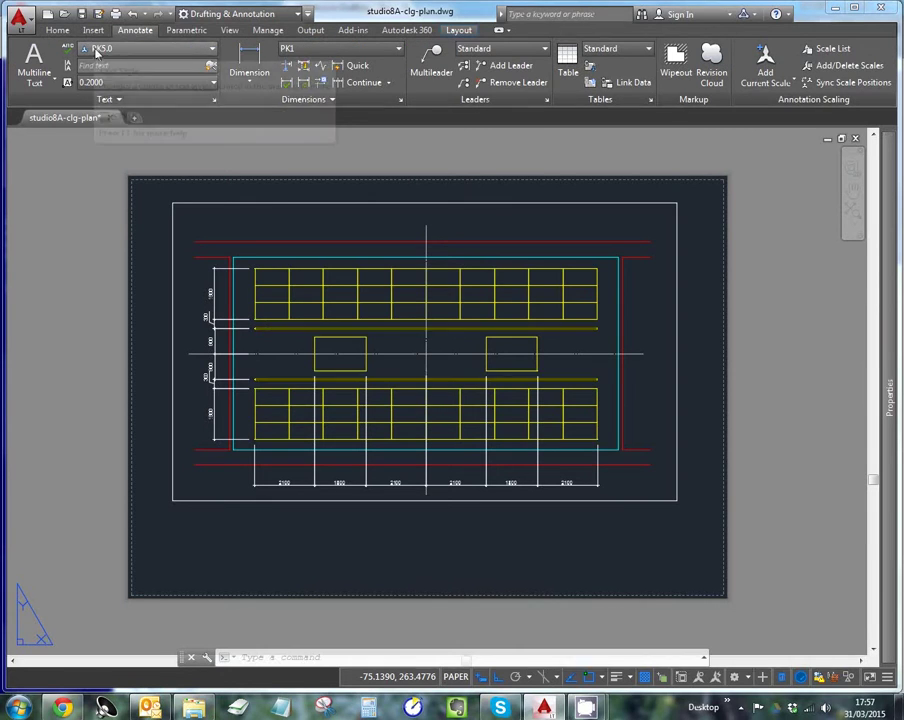
click(213, 52)
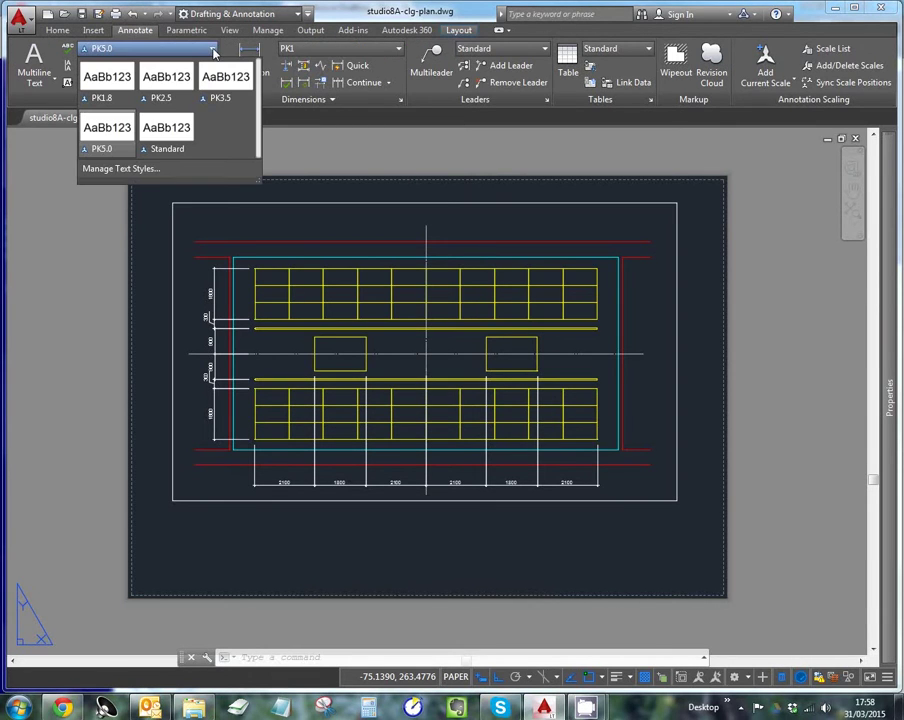
click(223, 100)
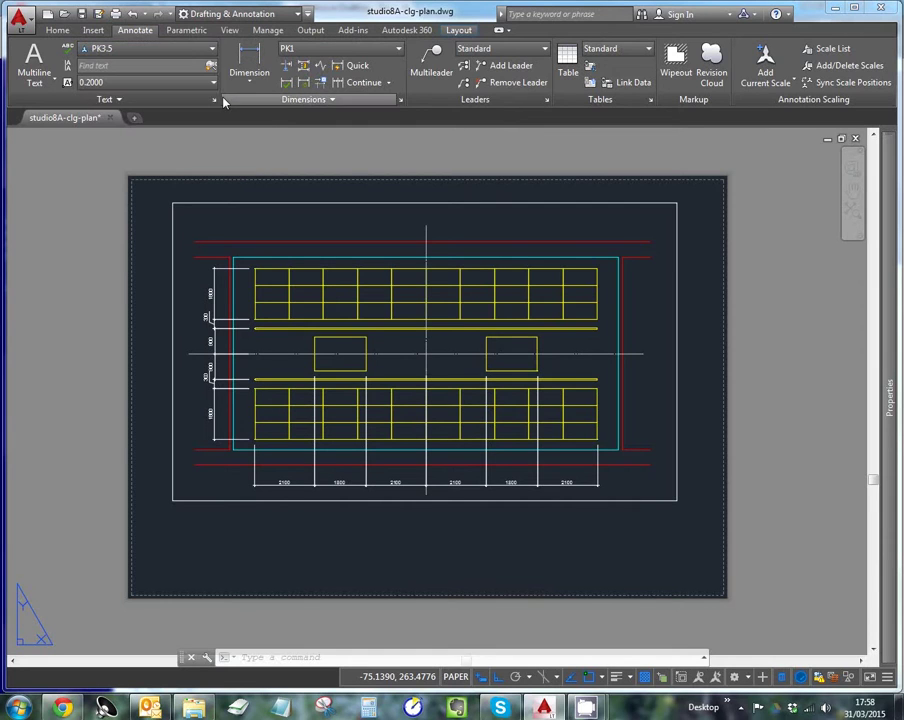
Step: Create a multiline text box in the blank paper area below the viewport with the first line "UPPER FLOOR GALLERY"
click(45, 78)
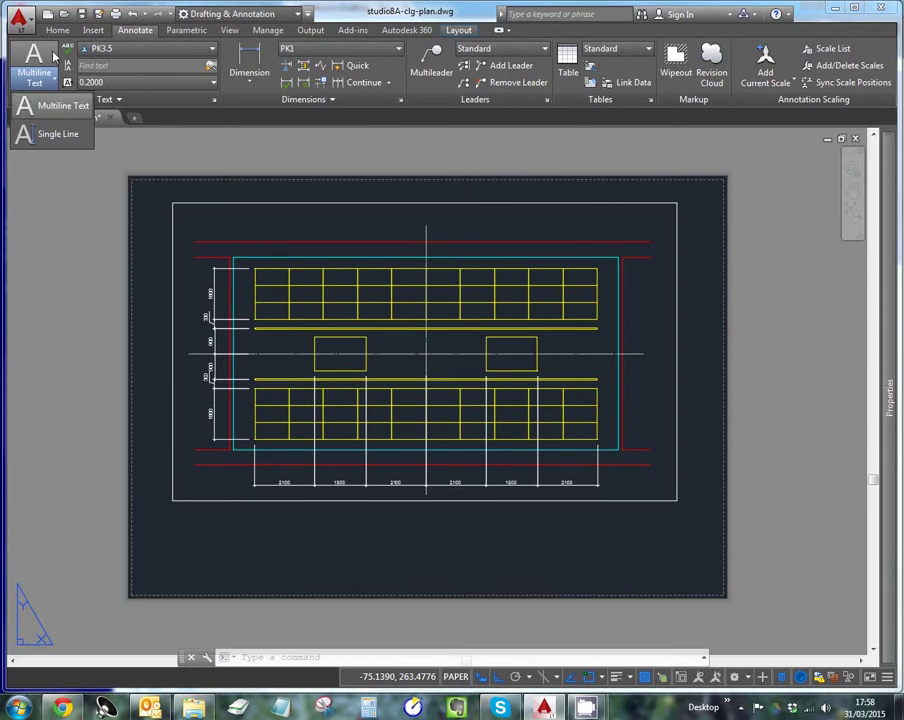
click(52, 107)
click(216, 509)
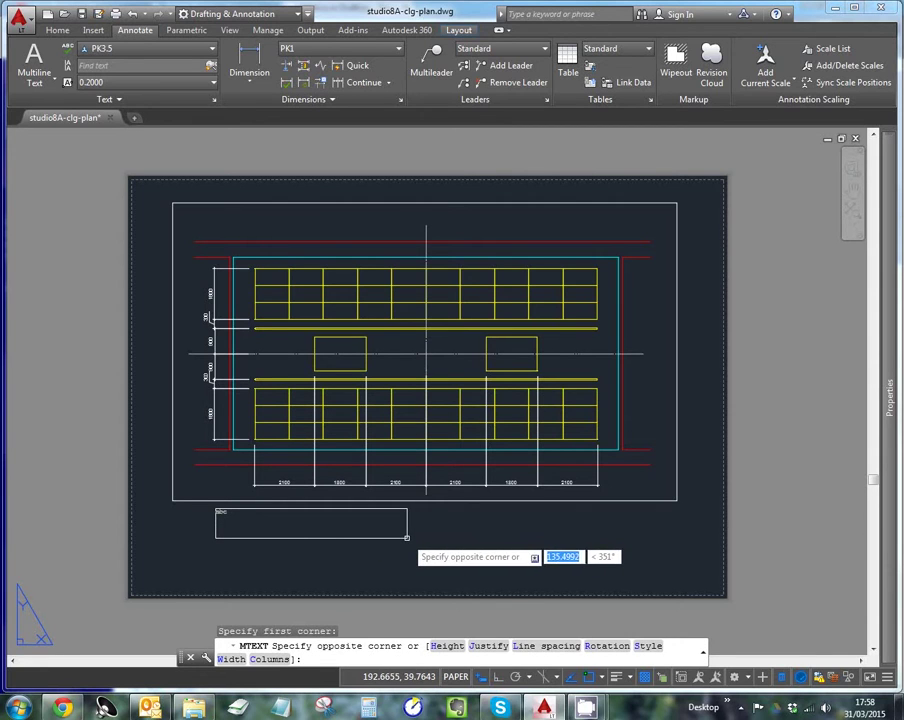
click(410, 540)
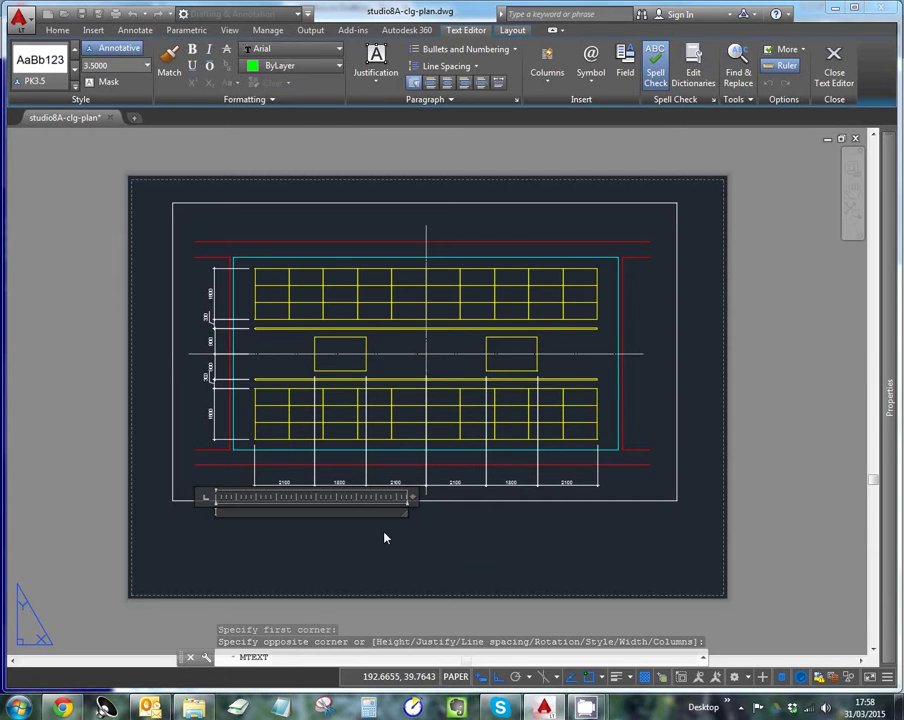
text(gp)
key(BackSpace)
key(BackSpace)
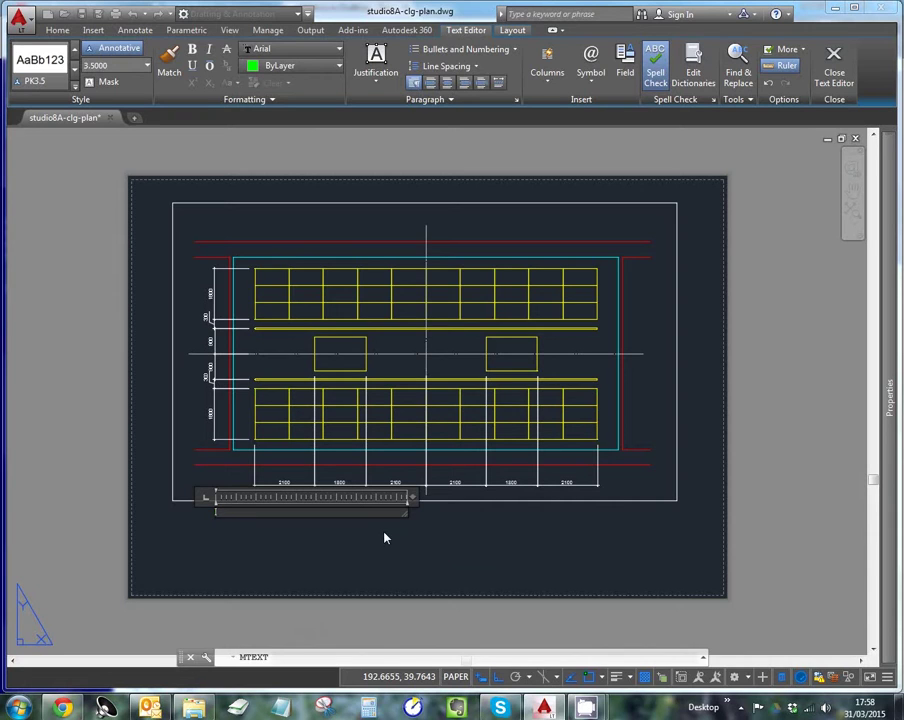
text(gPPER FL)
key(BackSpace)
key(BackSpace)
key(BackSpace)
text(FLOOR GALLERY)
key(Return)
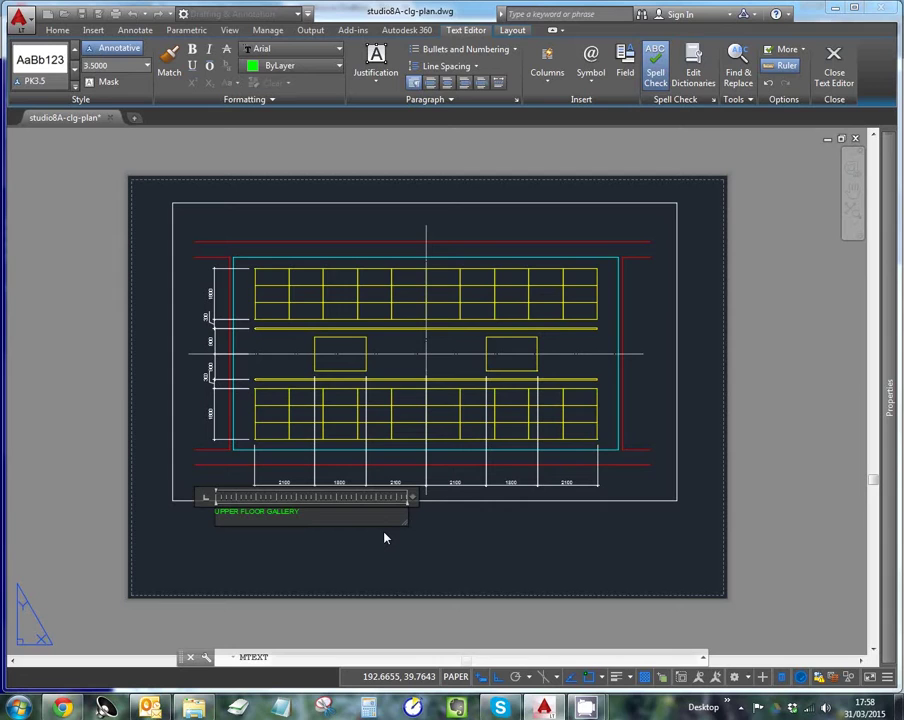
Step: Leave a blank line, add "REFLECTED CEILING PLAN 1:50" with correct spelling, and finish the text
key(Return)
text(RE)
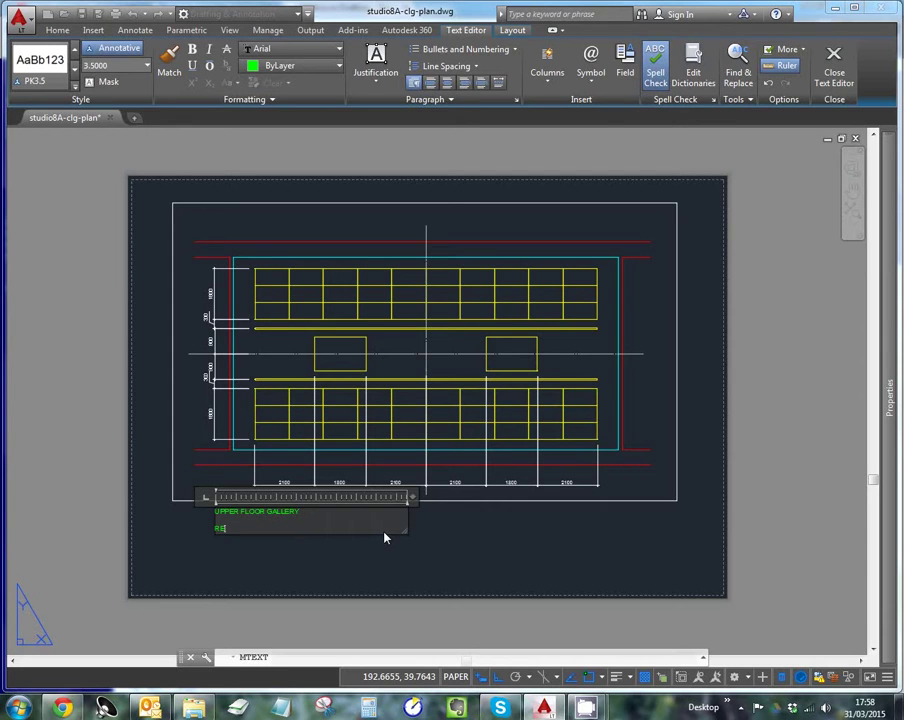
text(FELCTED CEILING PLAN 1:50)
key(Return)
key(BackSpace)
right_click(236, 527)
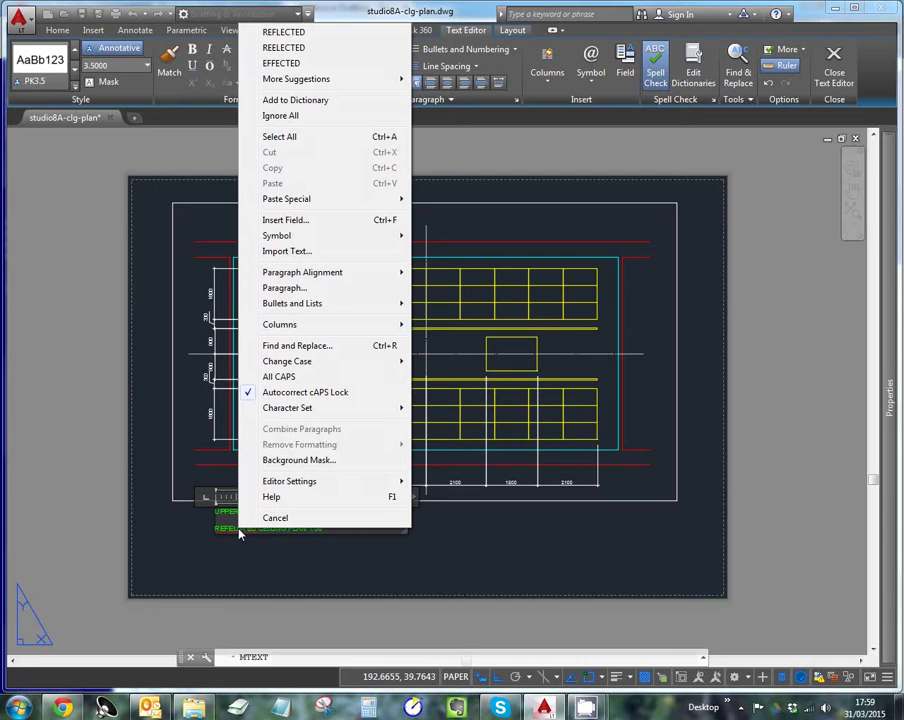
click(297, 36)
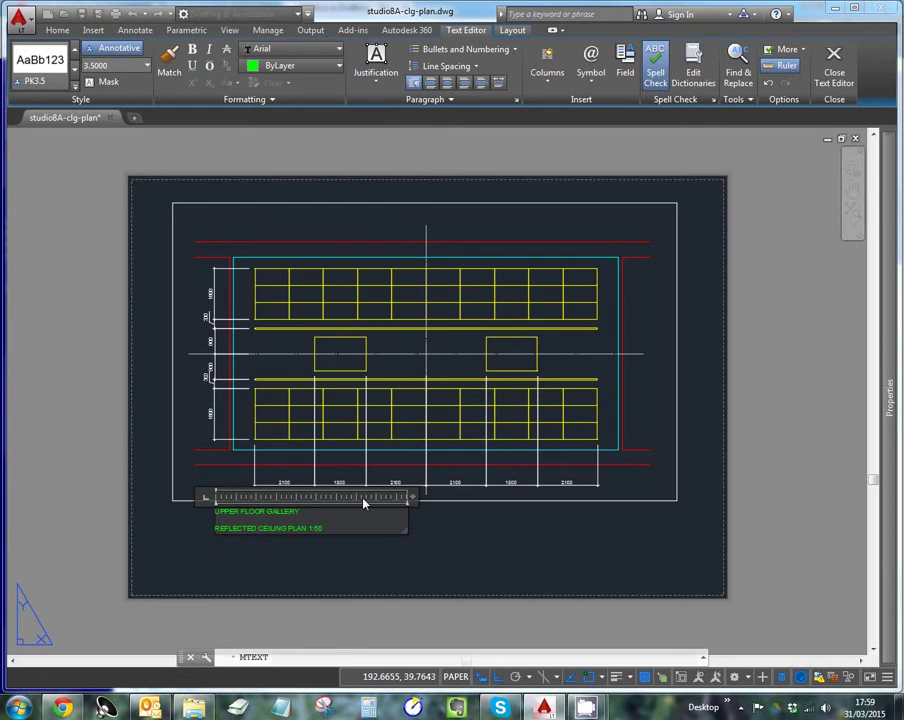
click(297, 551)
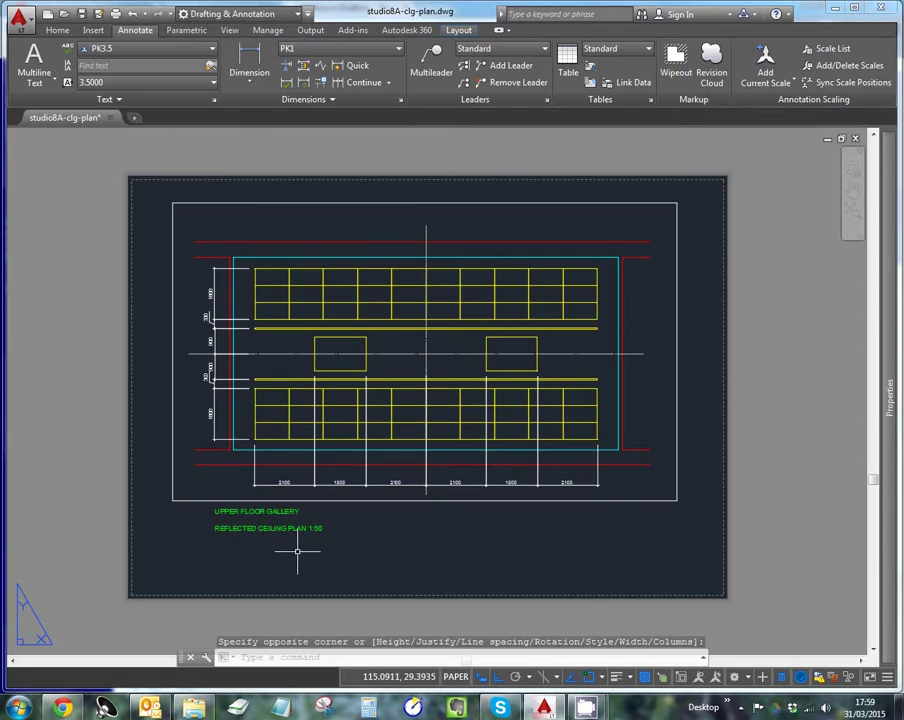
Step: Move the title text up and left onto the viewport's lower-left corner, and shift the floating properties palette clear of the plan
click(252, 513)
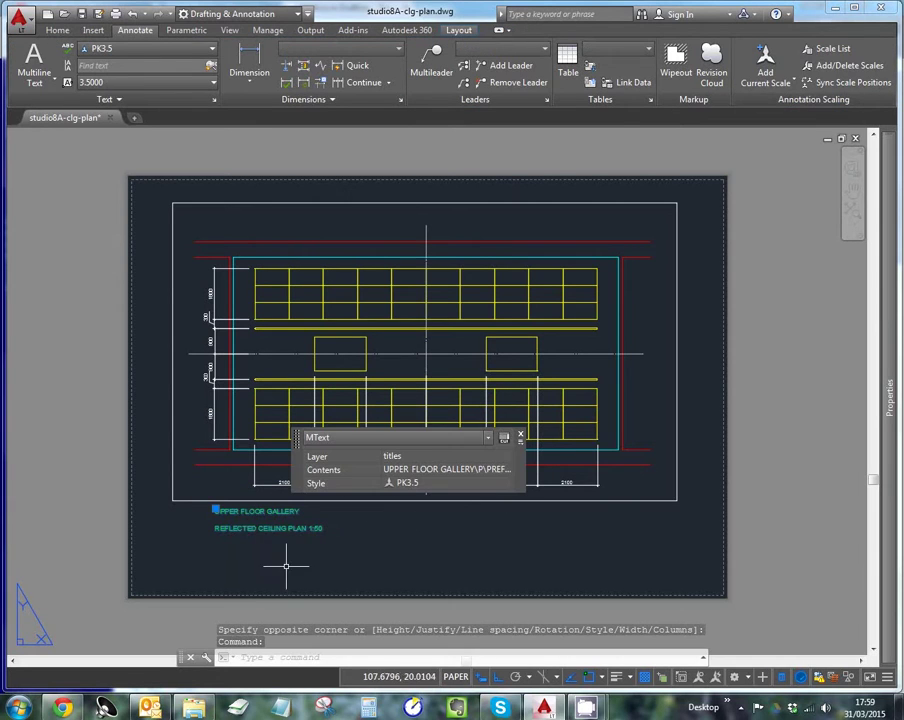
click(215, 510)
click(186, 510)
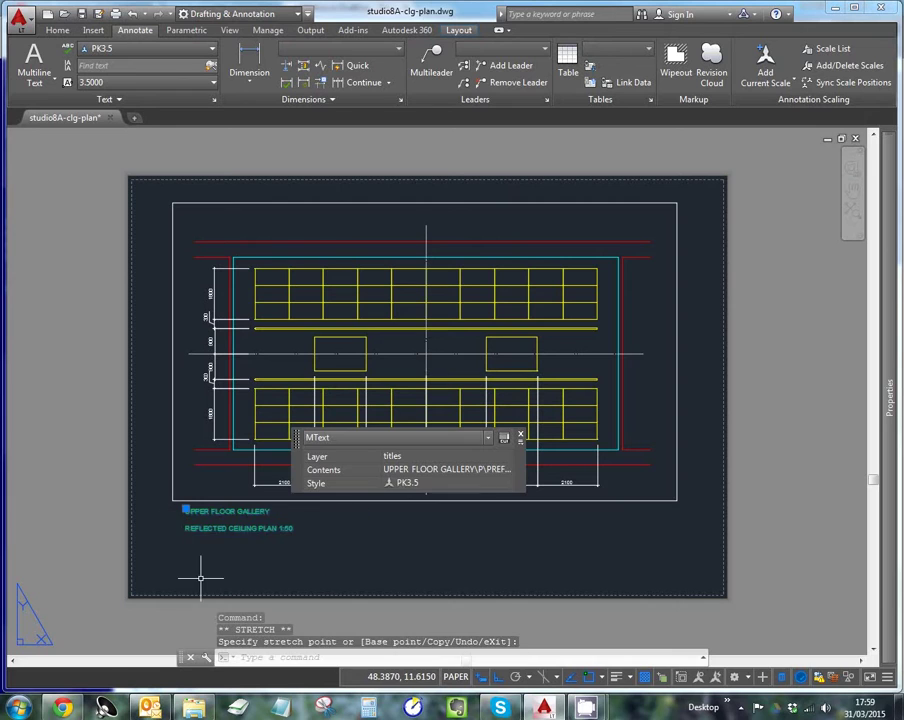
click(186, 510)
click(185, 494)
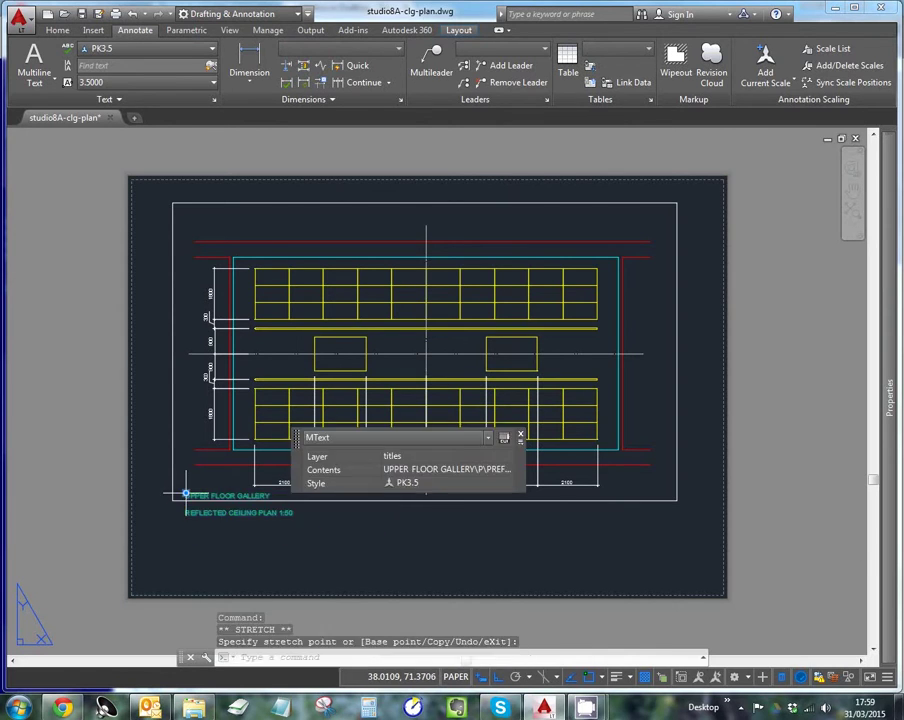
mouse_move(424, 452)
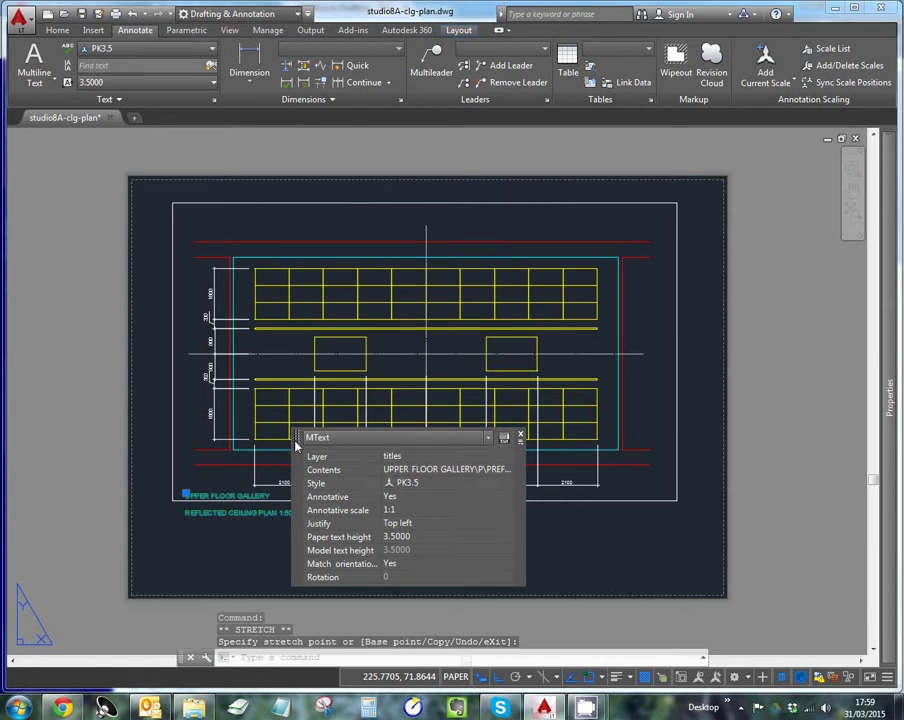
drag(296, 444, 672, 307)
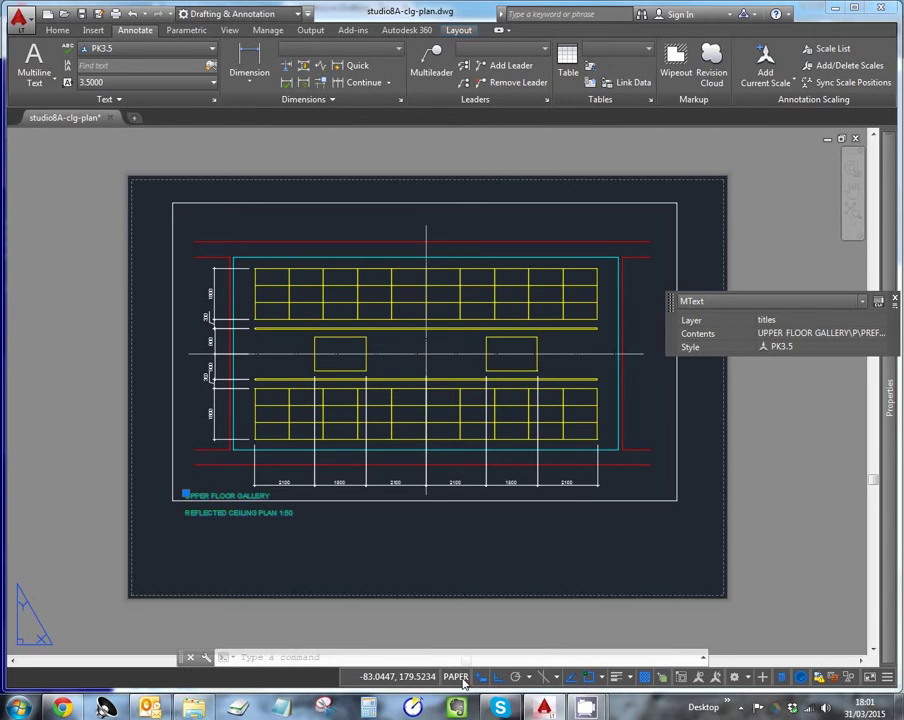
Step: Activate model space inside the viewport and maximize the viewport to work on the ceiling plan
click(460, 680)
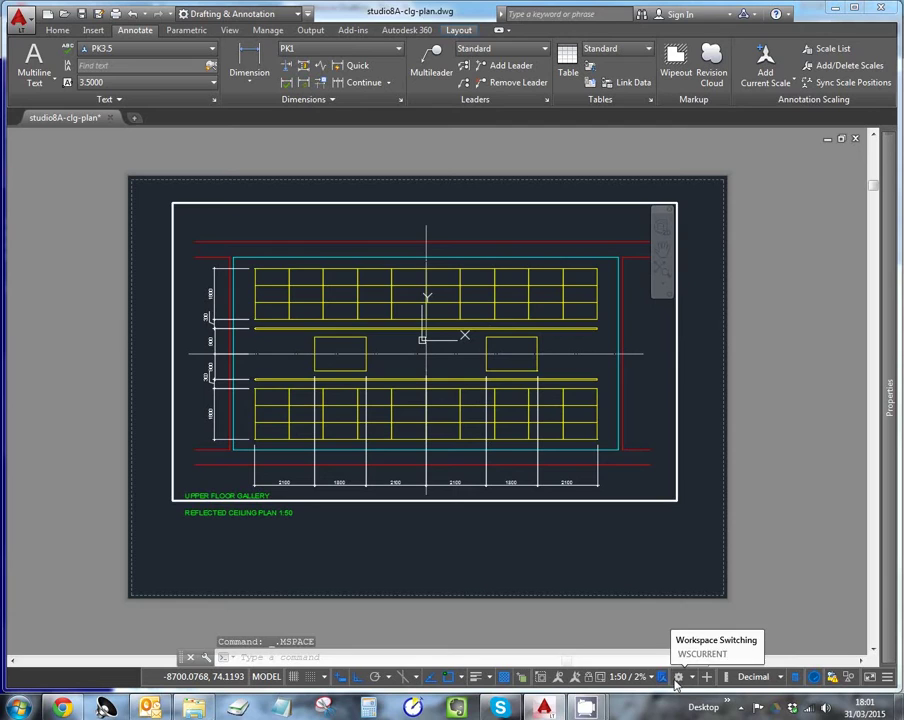
click(551, 680)
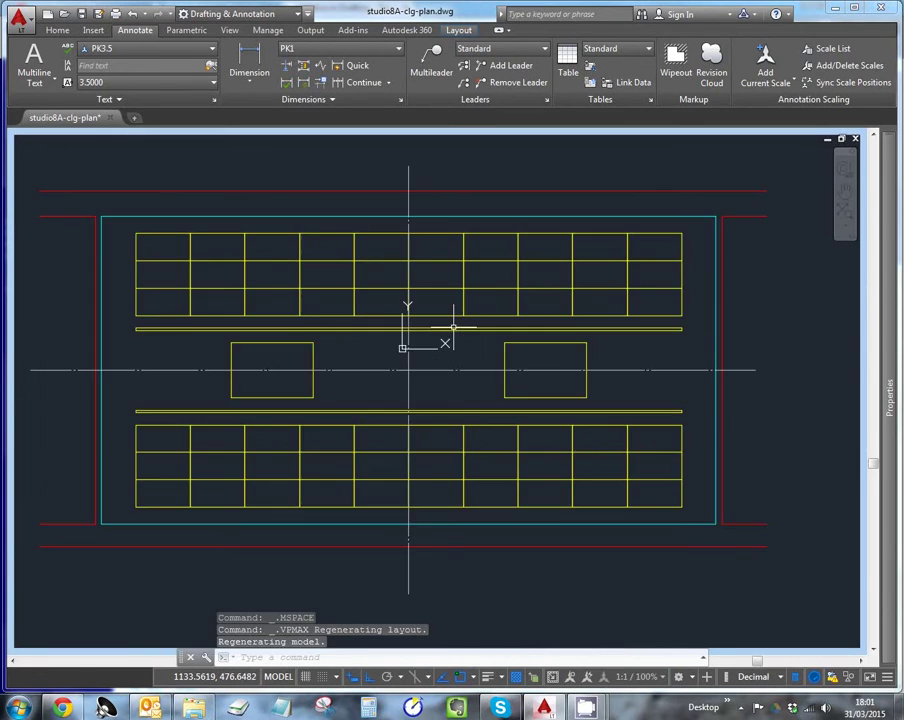
middle_drag(356, 332, 372, 356)
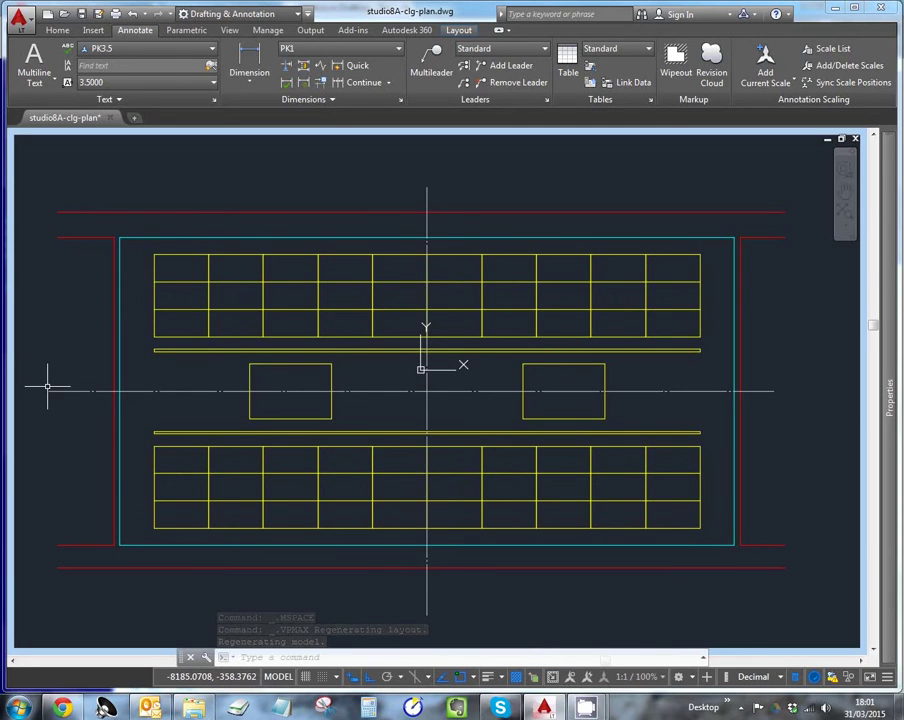
Step: Create a new layer named "broken line" in lowercase
text(la)
key(Return)
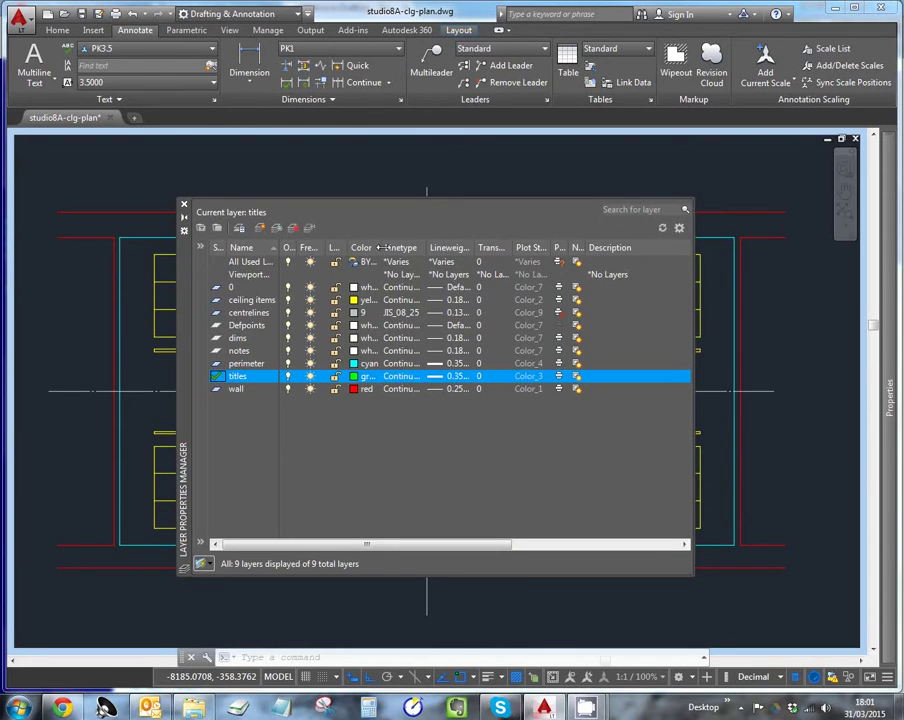
click(261, 229)
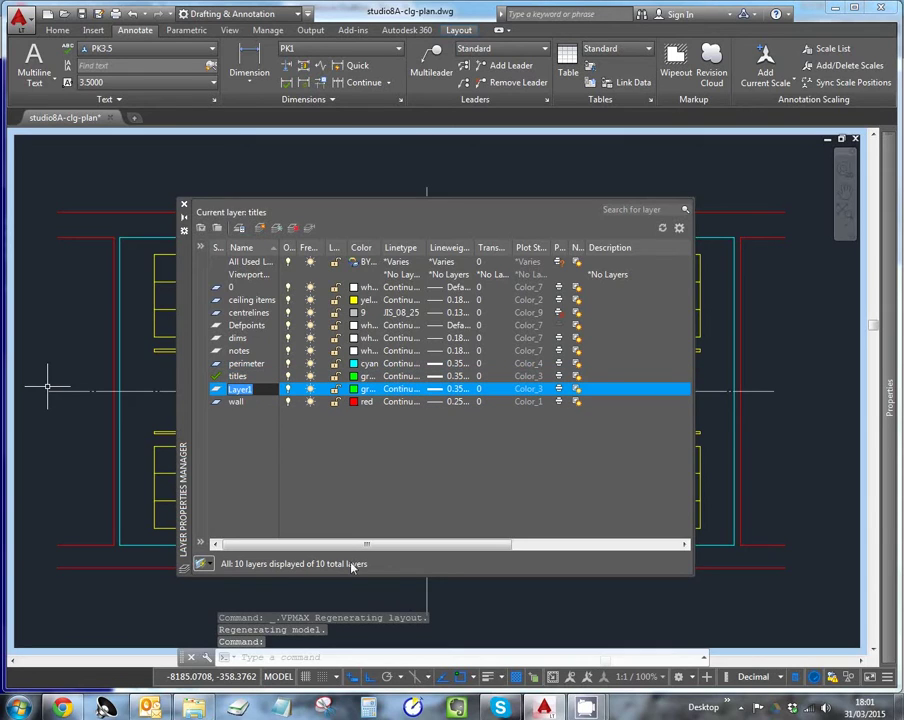
text(BROKEN LINE)
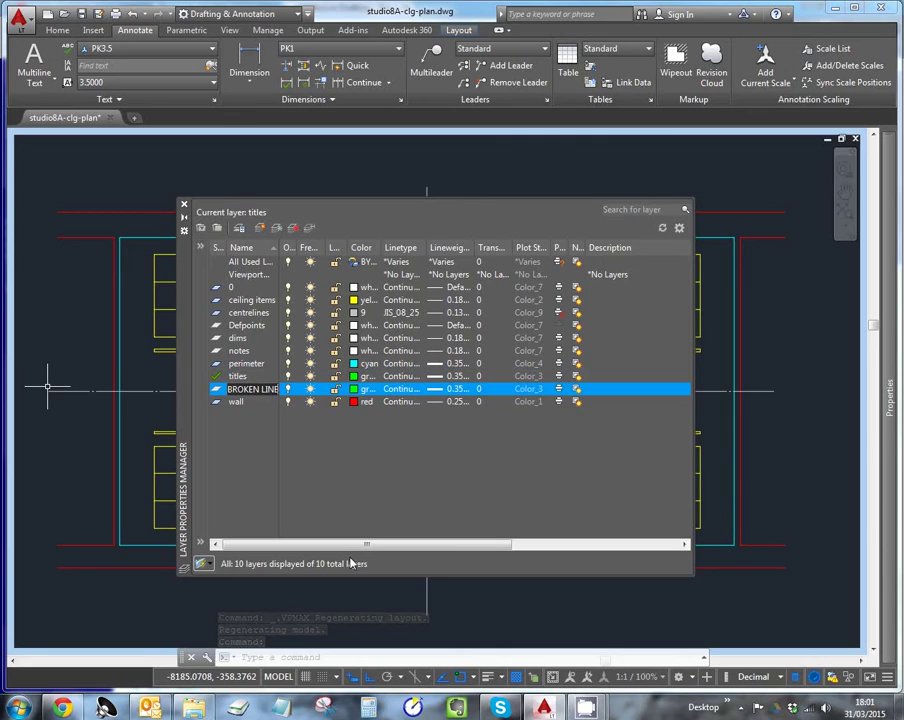
key(BackSpace)
key(BackSpace)
key(BackSpace)
key(BackSpace)
key(BackSpace)
key(BackSpace)
key(BackSpace)
key(BackSpace)
key(BackSpace)
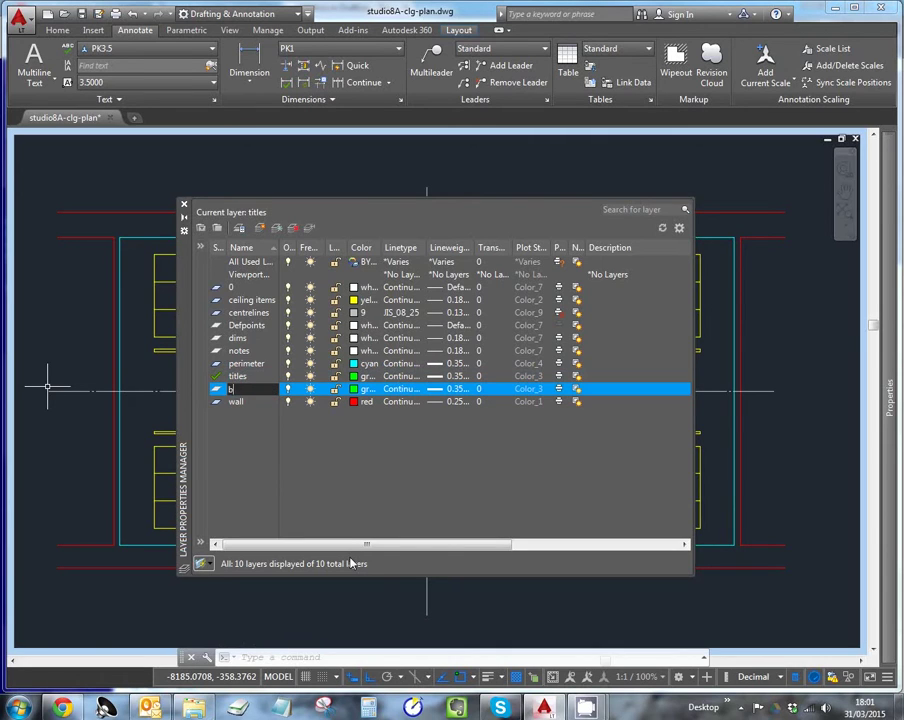
text(oken line)
Step: Set the broken line layer's color to grey, index 8
click(353, 391)
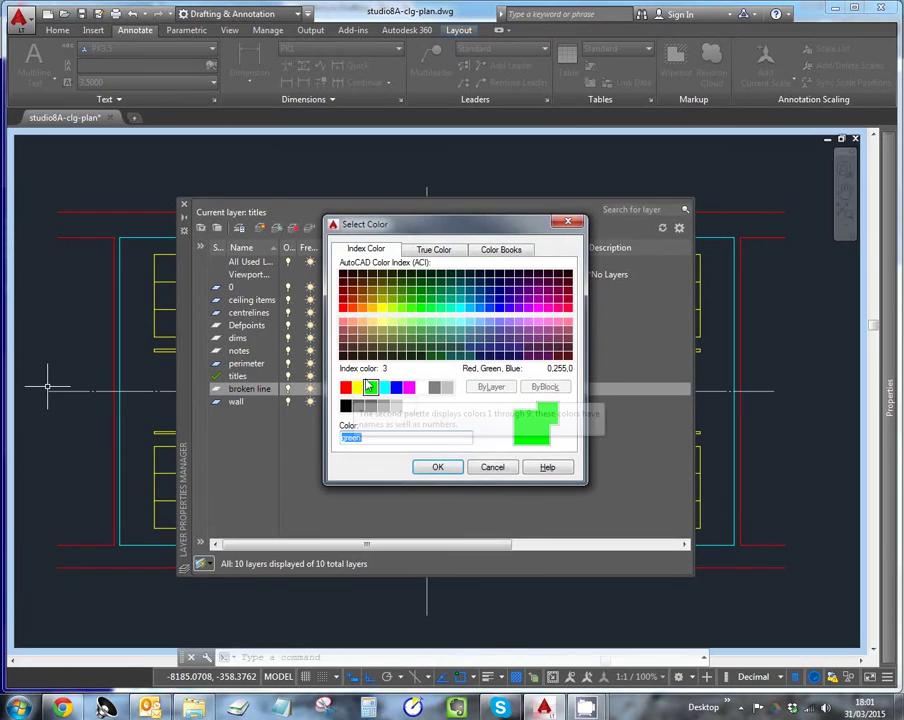
click(347, 389)
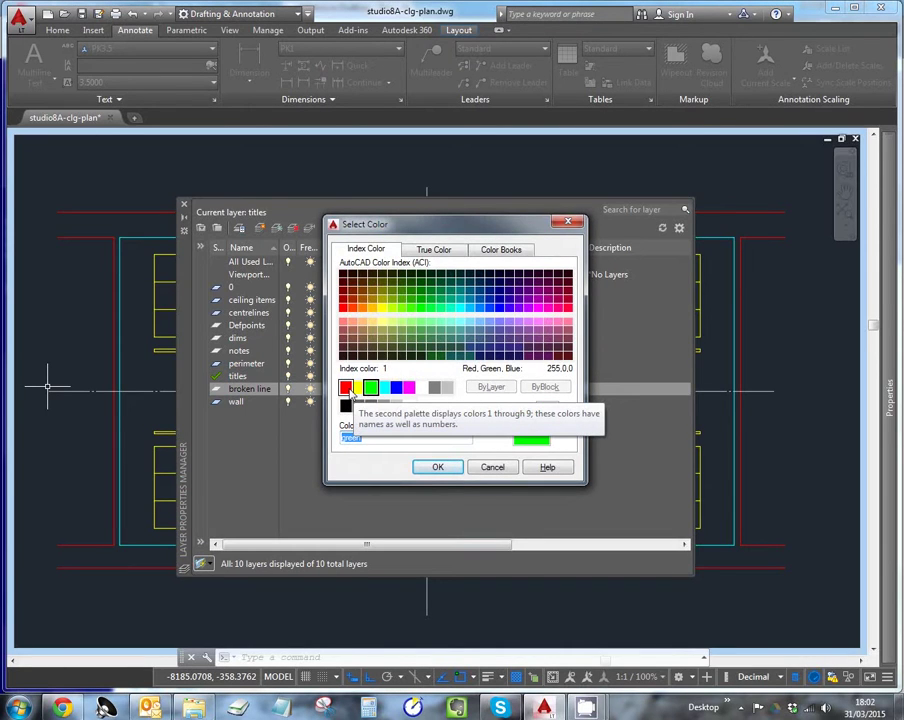
click(434, 386)
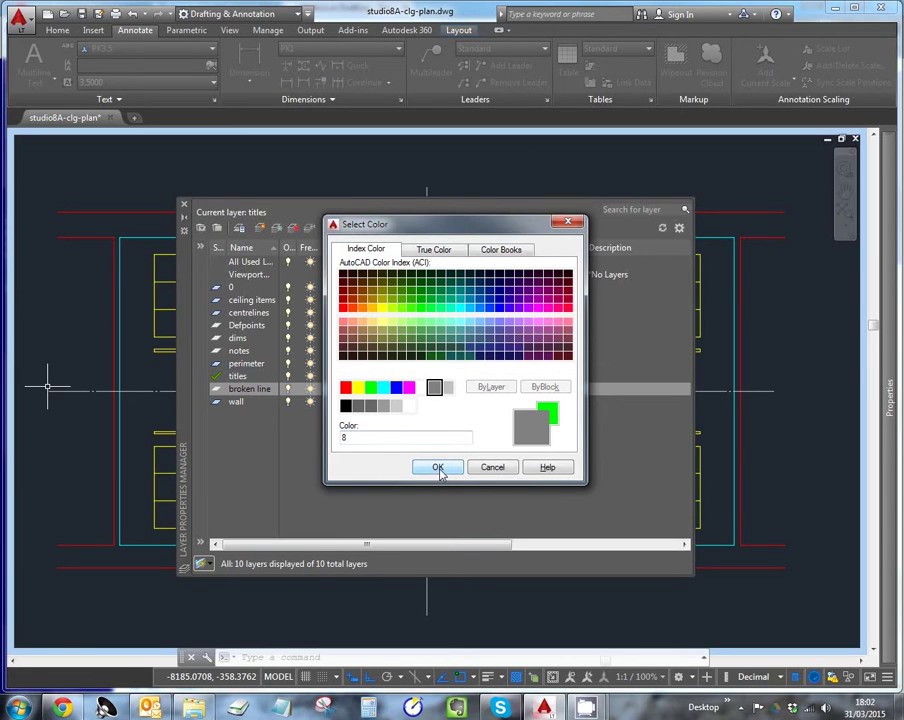
click(439, 468)
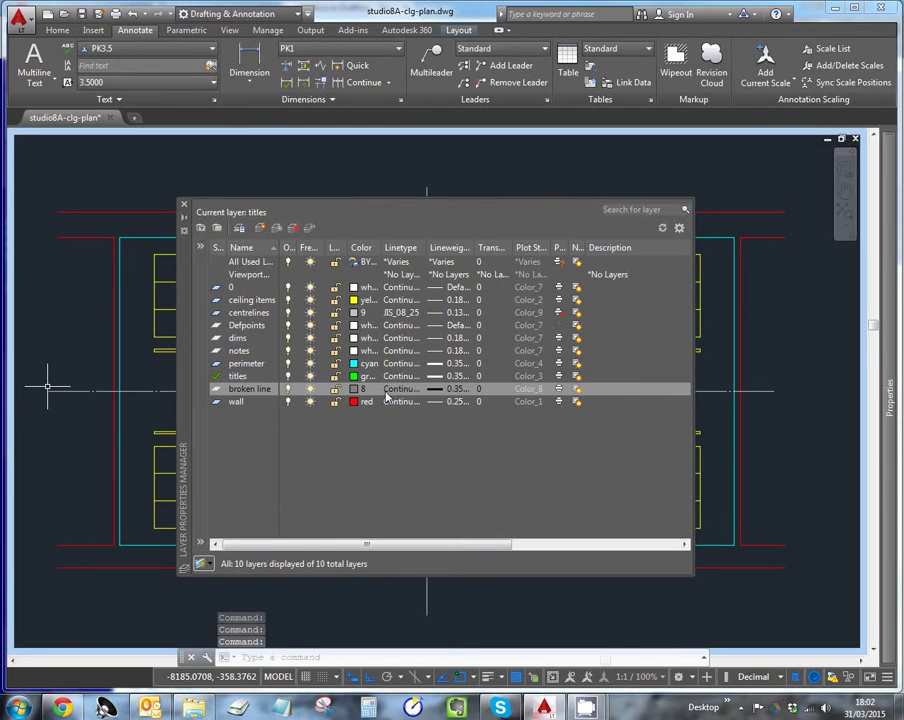
Step: Set the broken line layer's lineweight to 0.13 mm
click(453, 392)
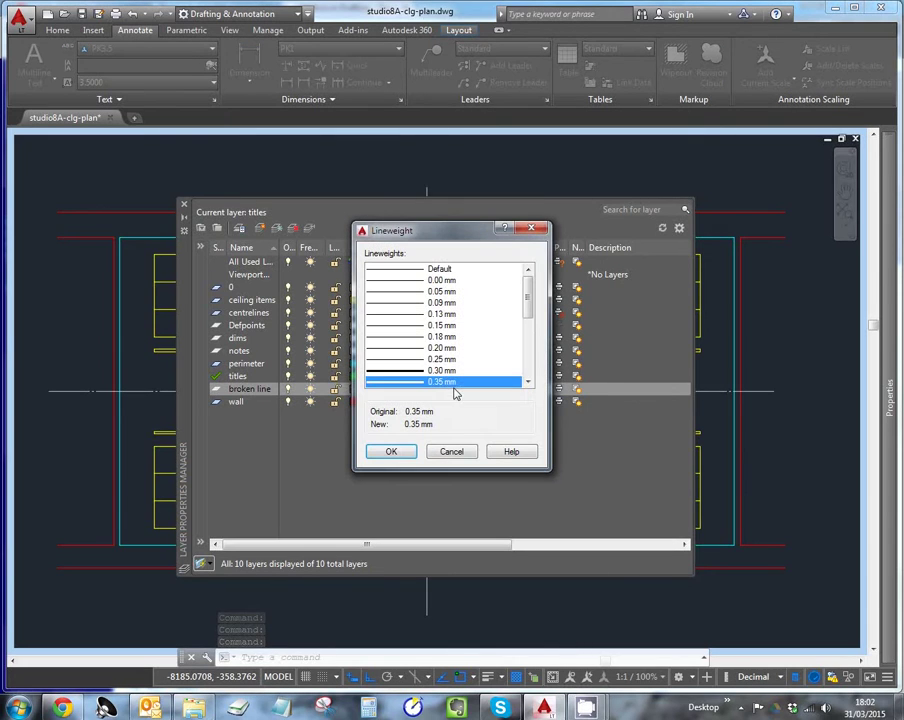
click(405, 314)
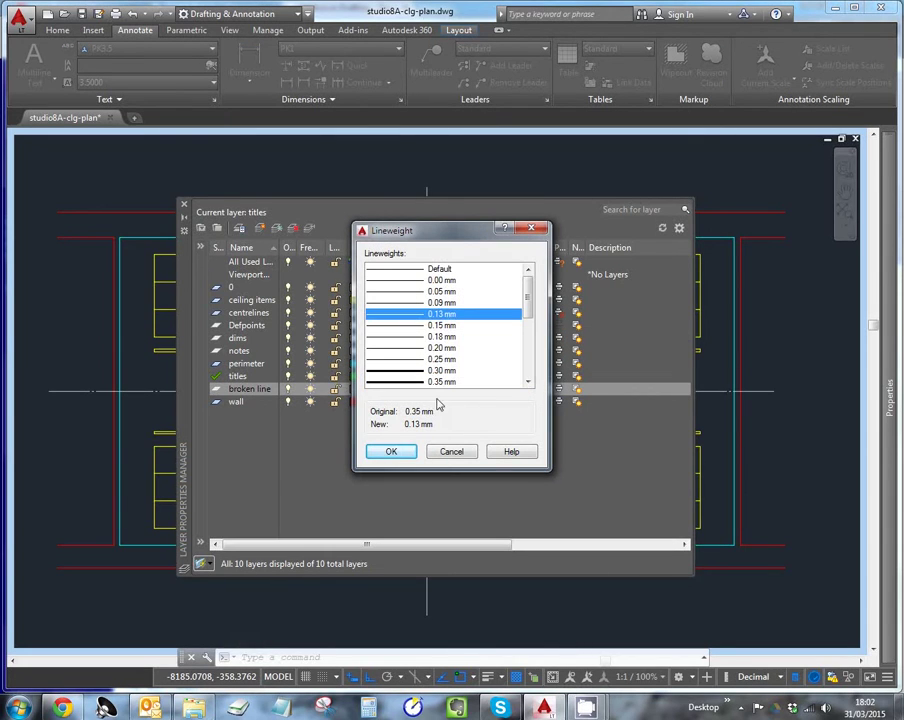
click(392, 452)
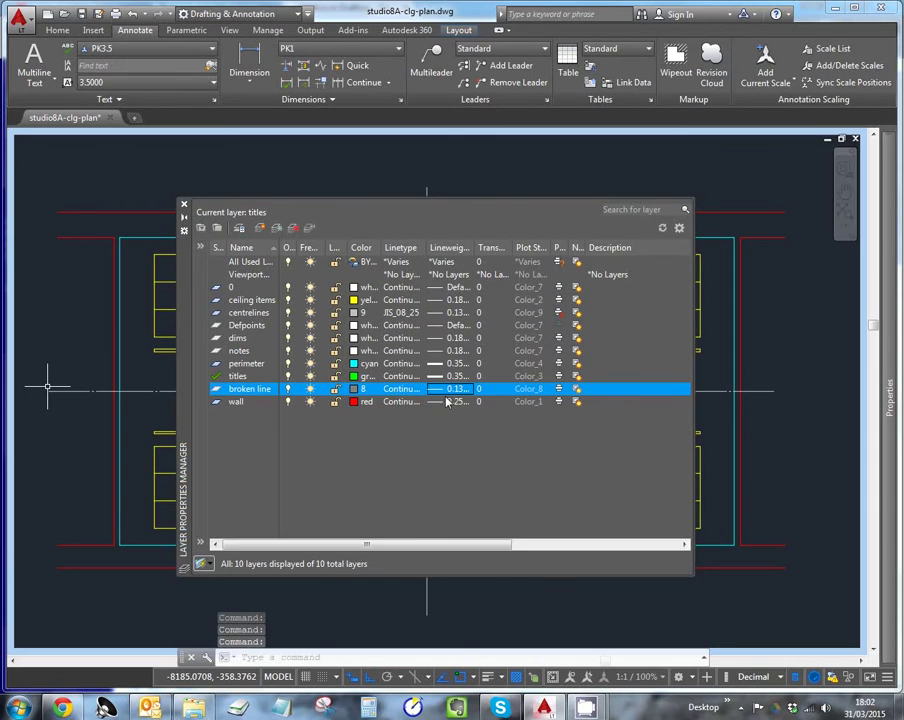
Step: Assign the JIS_02_2.0 linetype to the broken line layer and make it the current layer
click(392, 395)
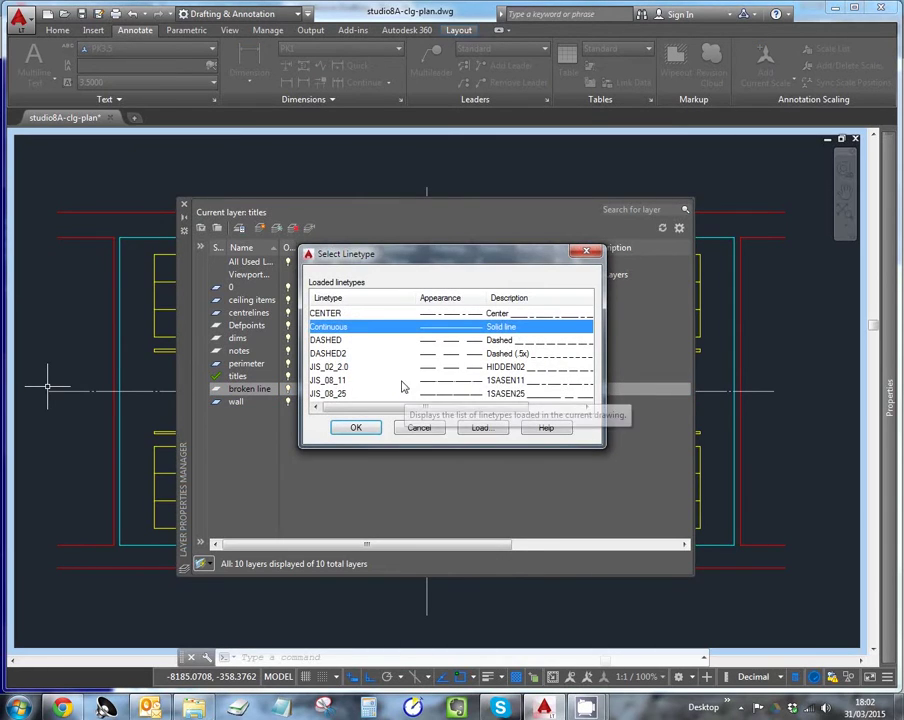
click(340, 366)
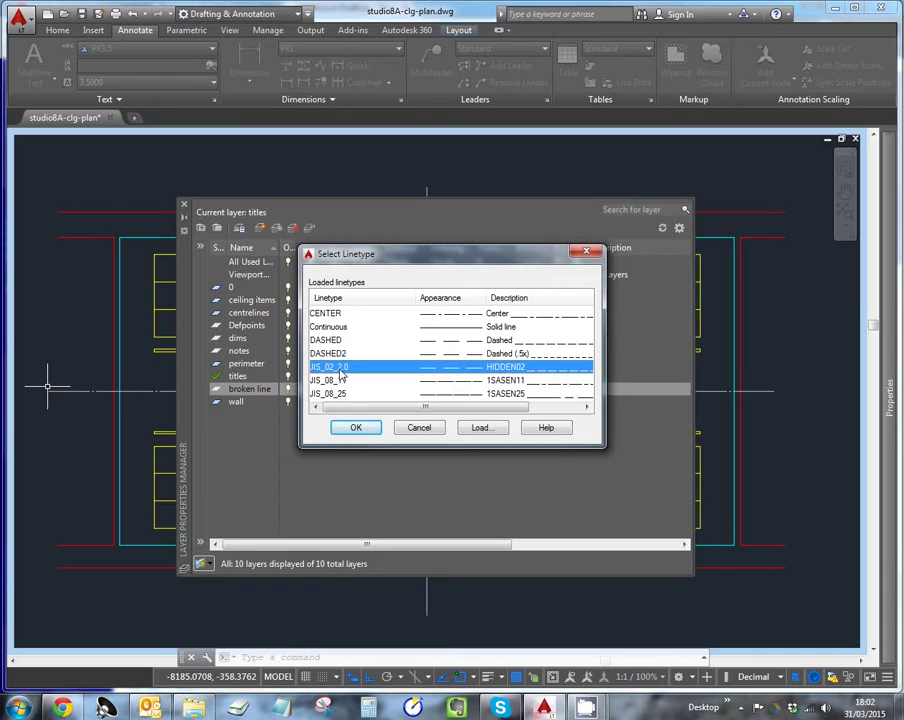
click(356, 427)
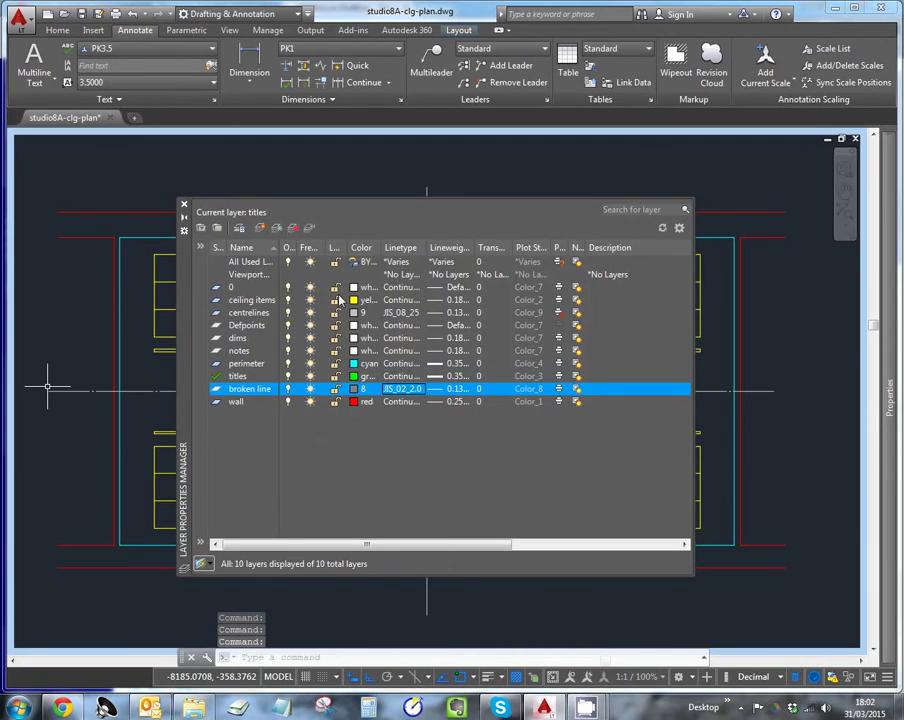
click(309, 230)
click(183, 204)
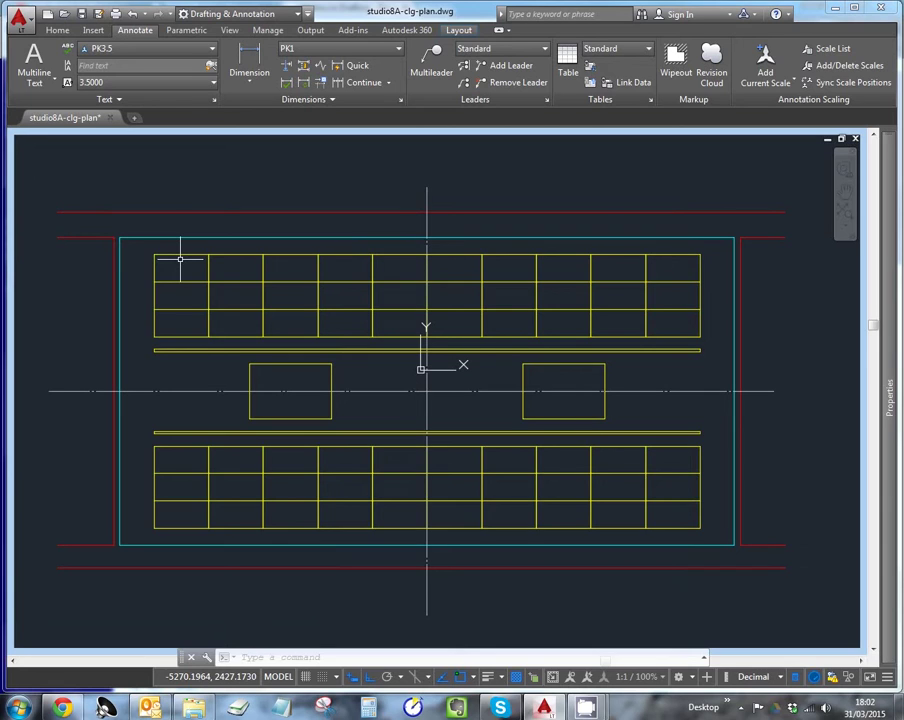
Step: Draw two crossing diagonal lines between the opposite corners of the upper ceiling grid
text(L)
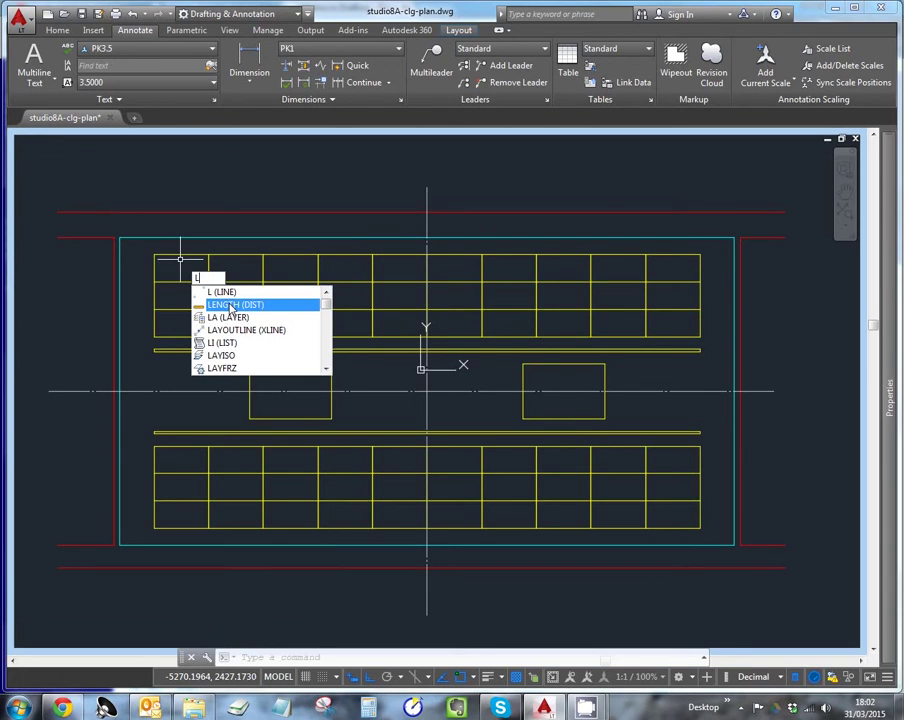
click(228, 292)
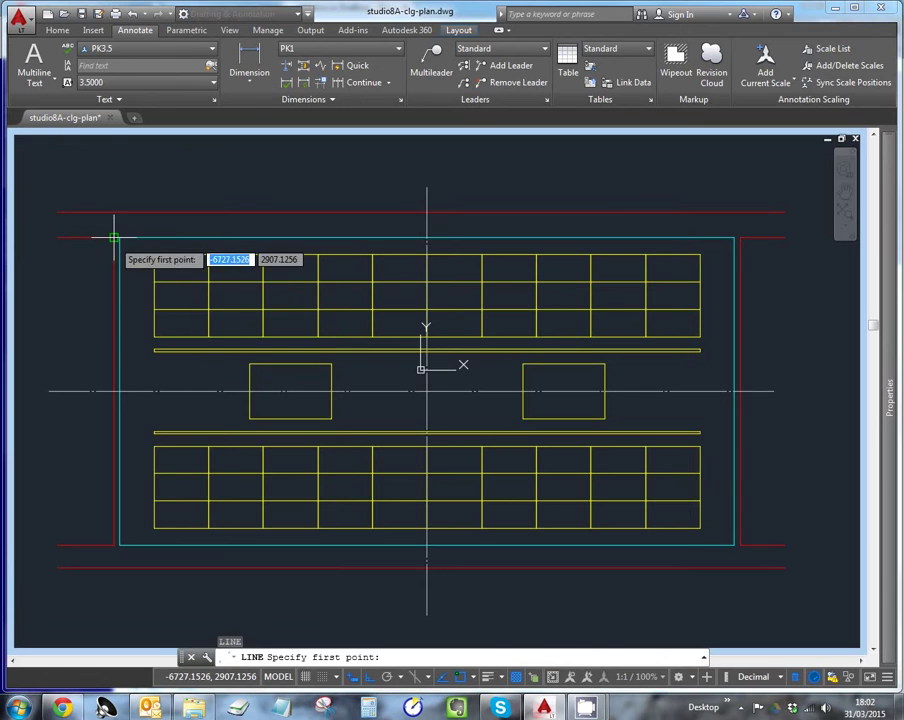
click(154, 256)
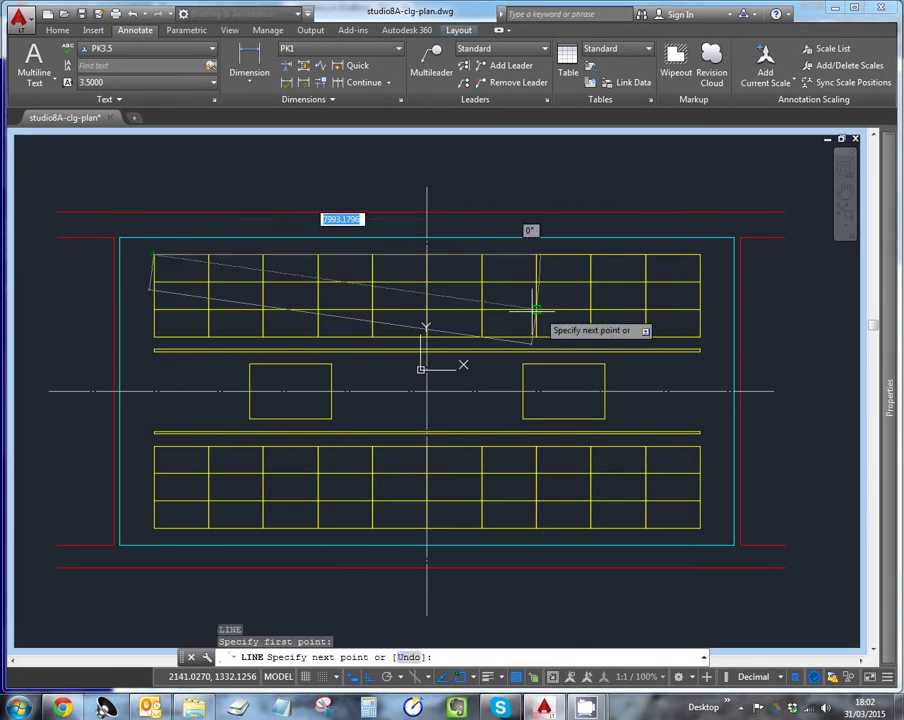
click(699, 337)
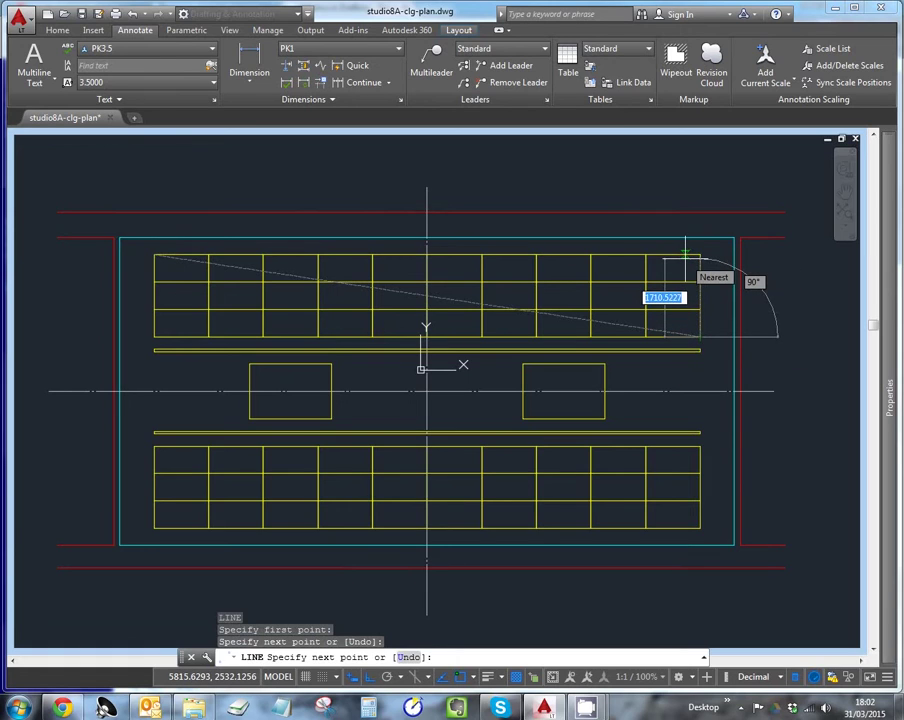
key(BackSpace)
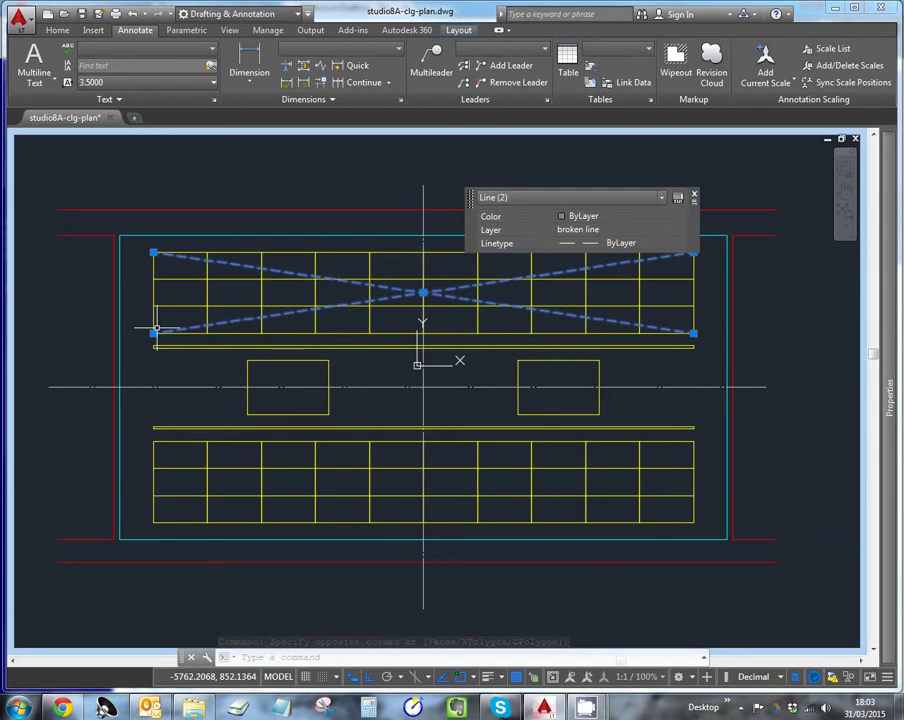
Step: Copy the two diagonals from the upper ceiling grid onto the matching corners of the lower grid
text(cp)
key(Return)
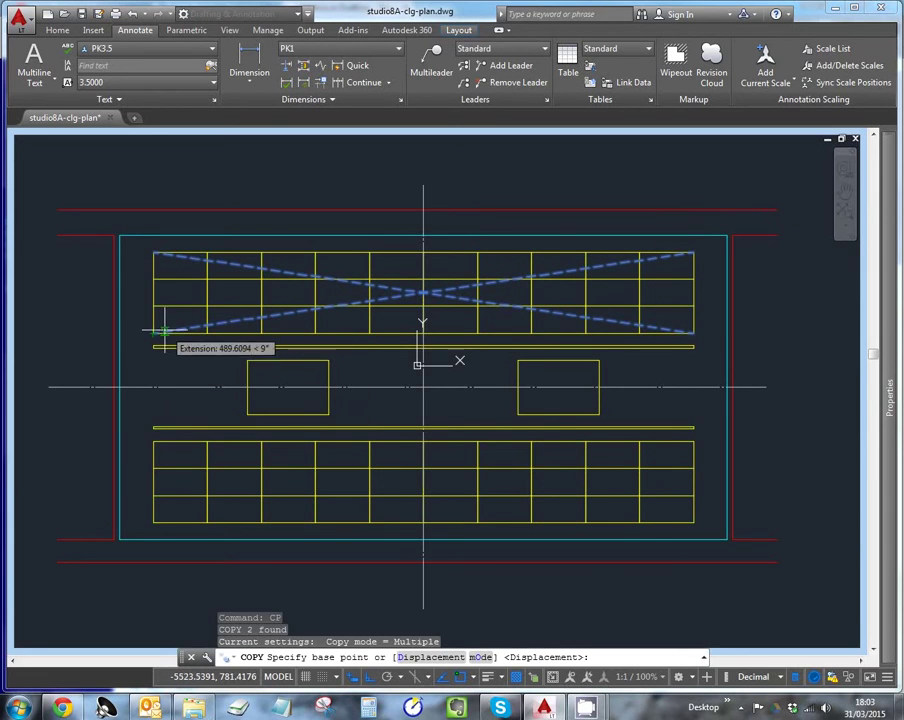
click(152, 334)
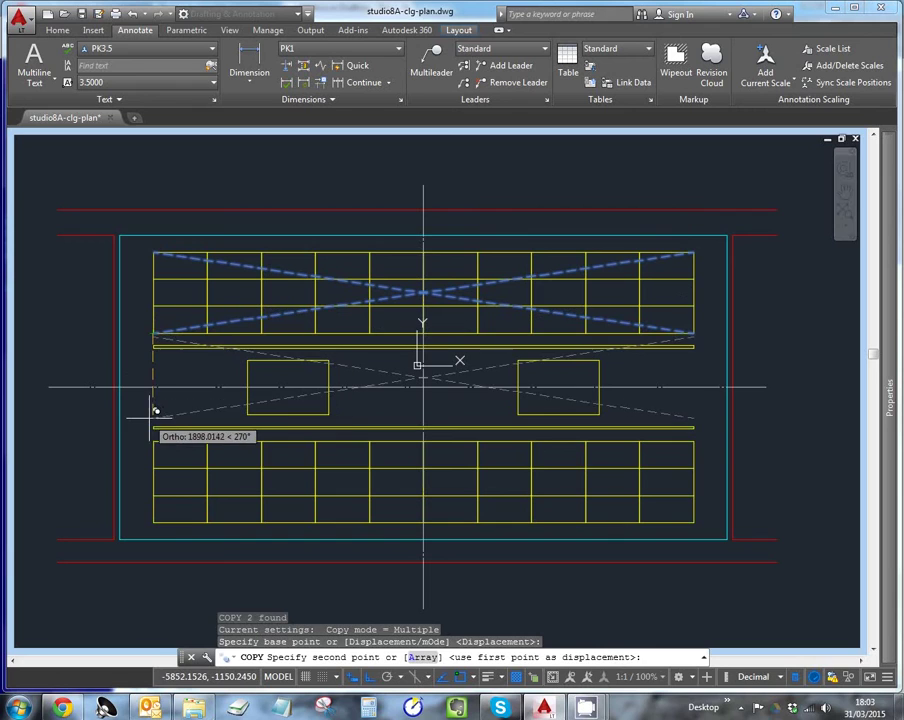
click(152, 520)
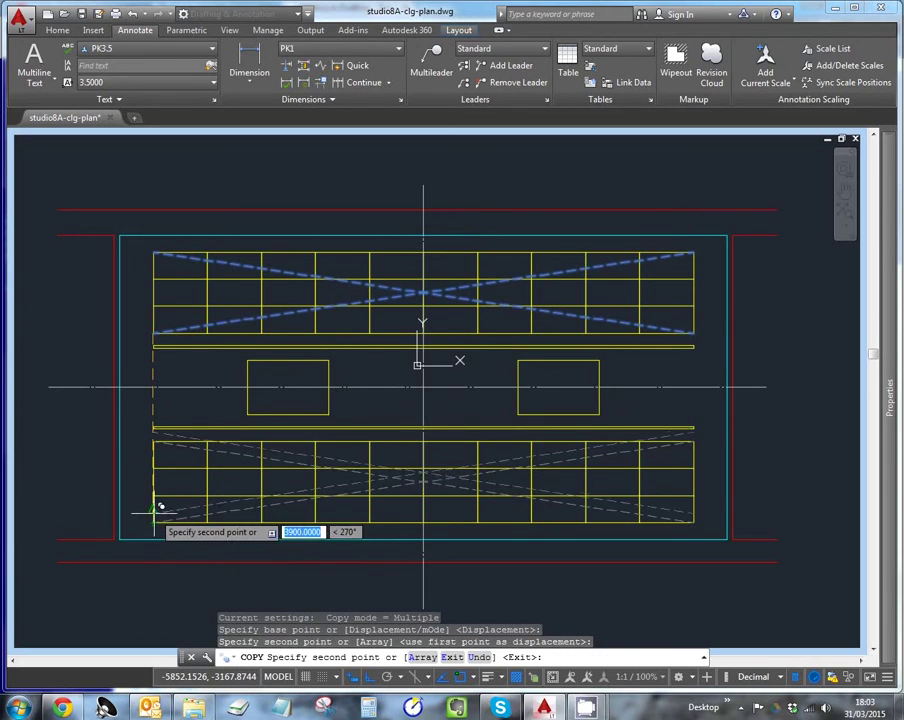
key(Return)
Step: Draw crossing diagonals in the left small rectangle and copy them 6000 across to the right rectangle
scroll(269, 405, up, 2)
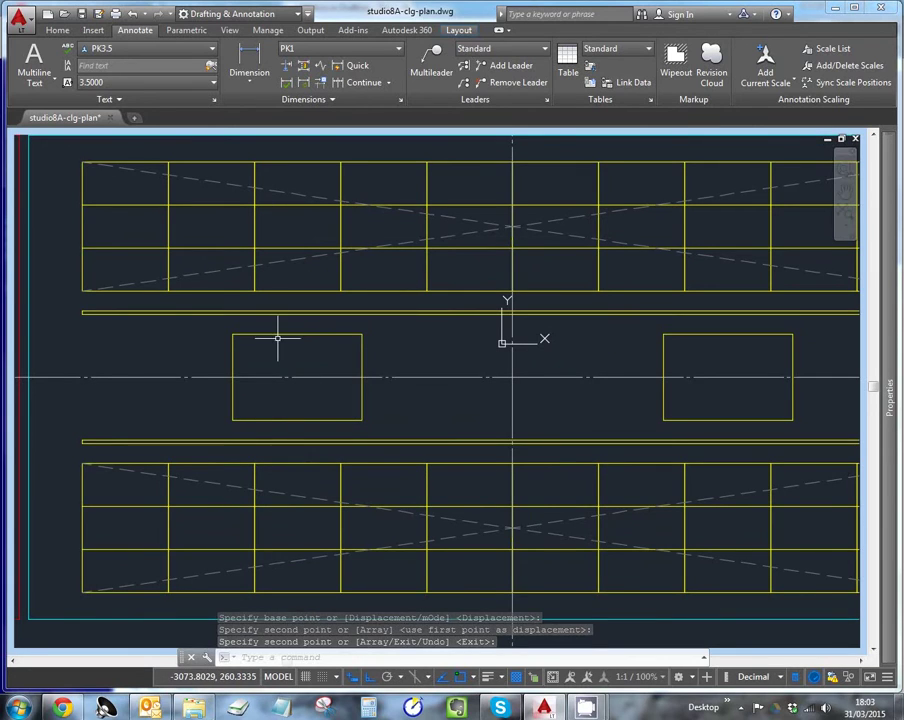
text(l)
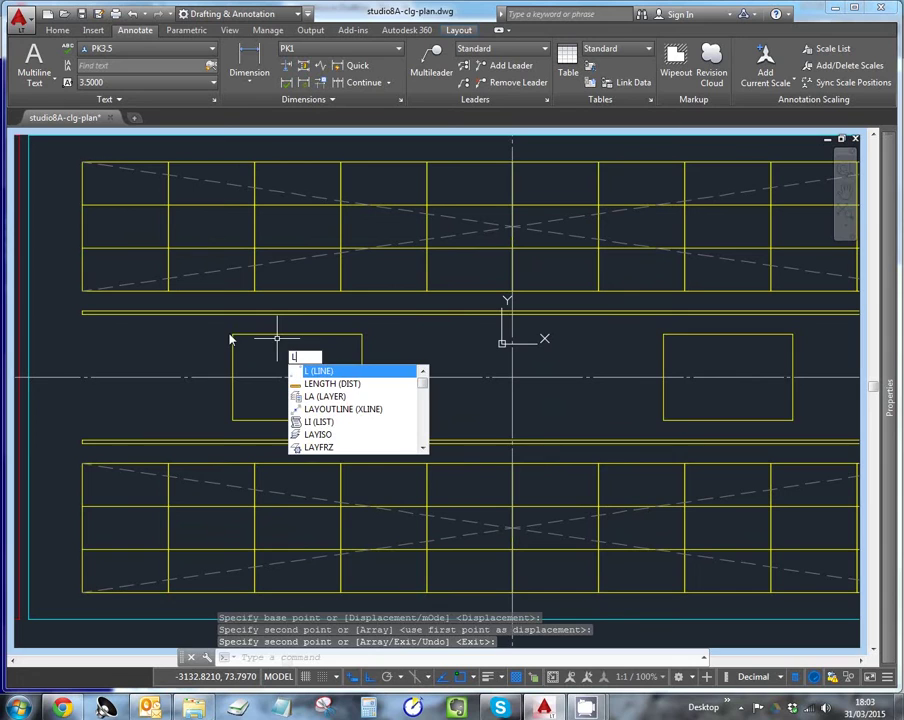
key(Return)
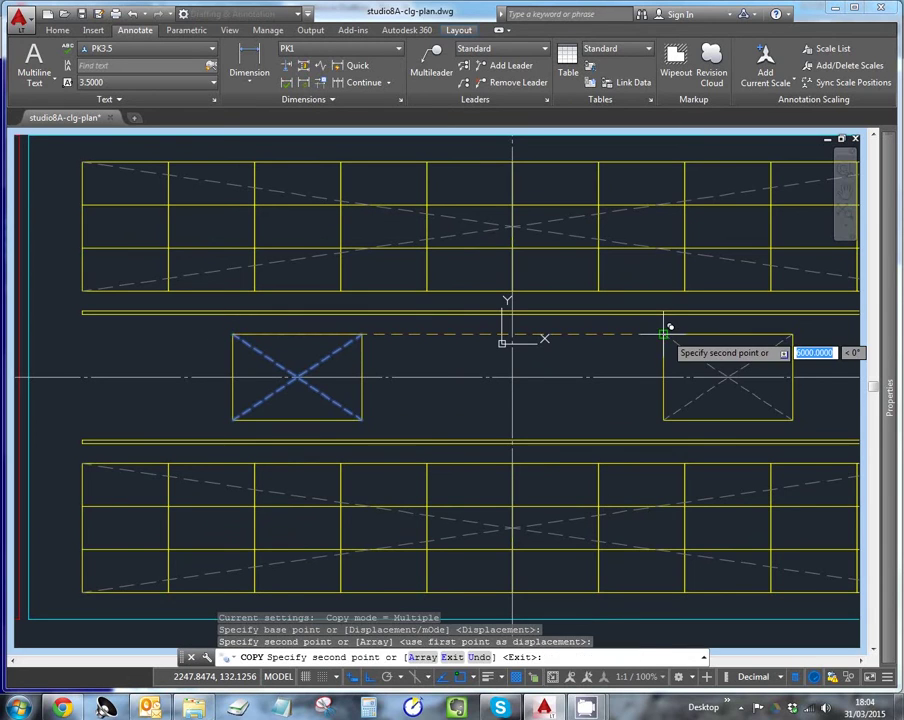
key(Return)
Step: Return from the maximized viewport to paper space and check the available text styles
scroll(650, 358, down, 2)
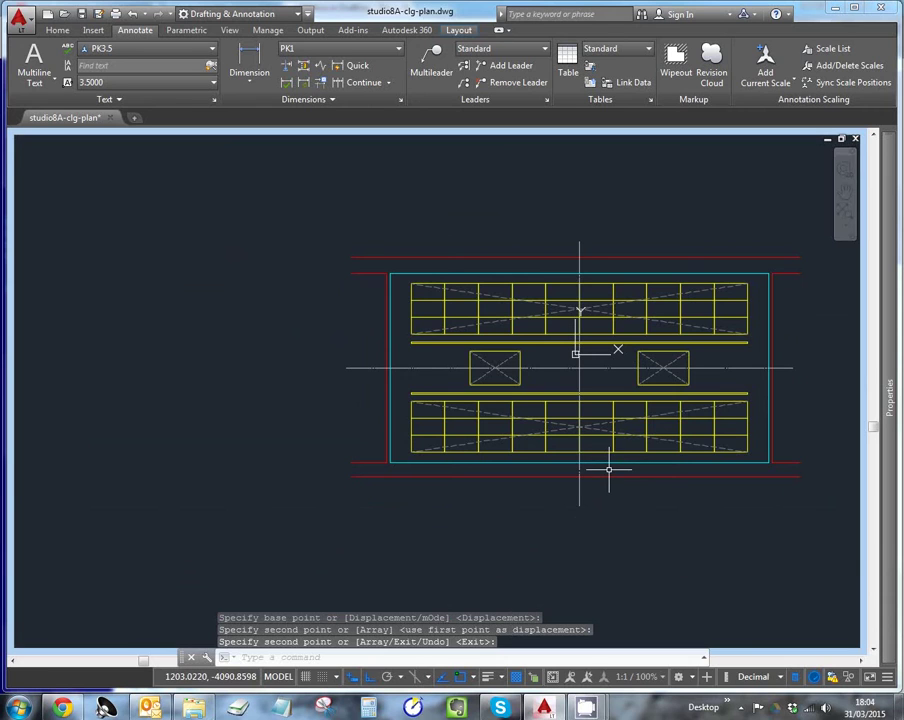
scroll(615, 370, up, 2)
mouse_move(620, 370)
middle_down()
mouse_move(607, 382)
mouse_move(530, 394)
middle_up()
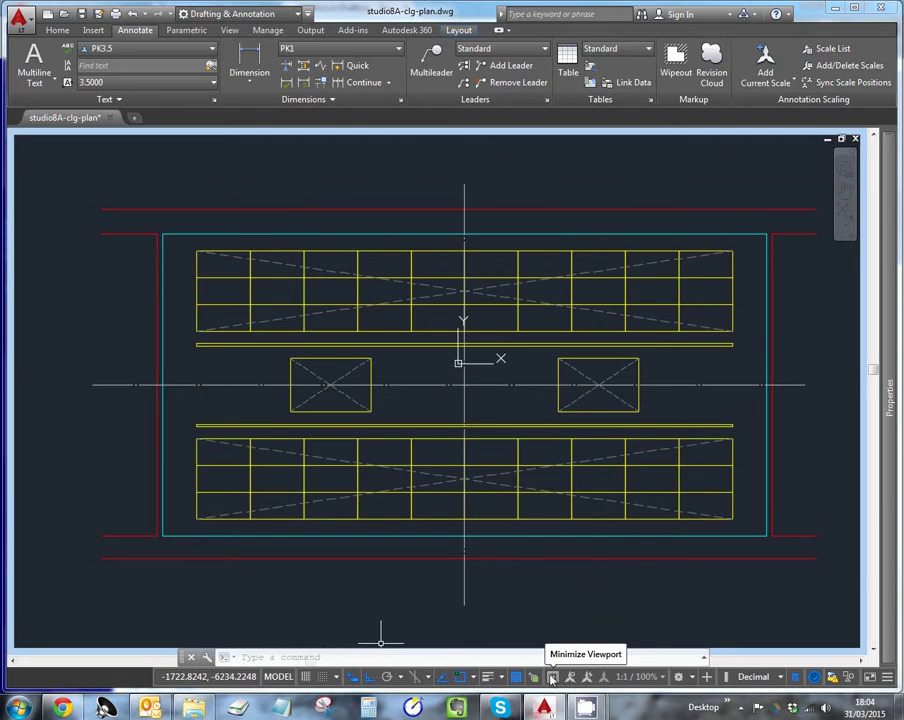
click(287, 677)
scroll(226, 590, up, 2)
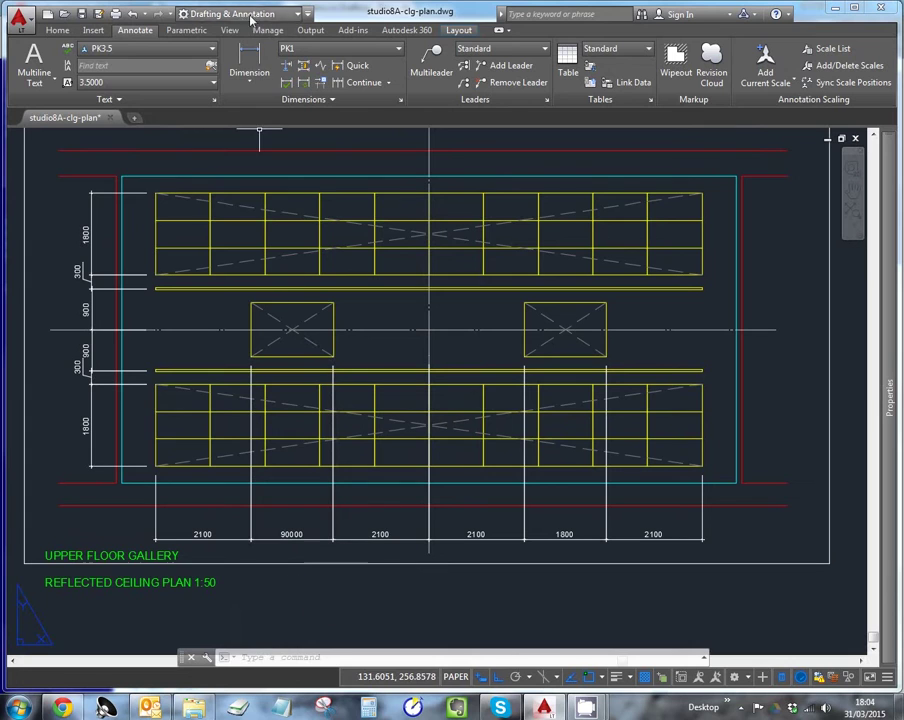
click(212, 53)
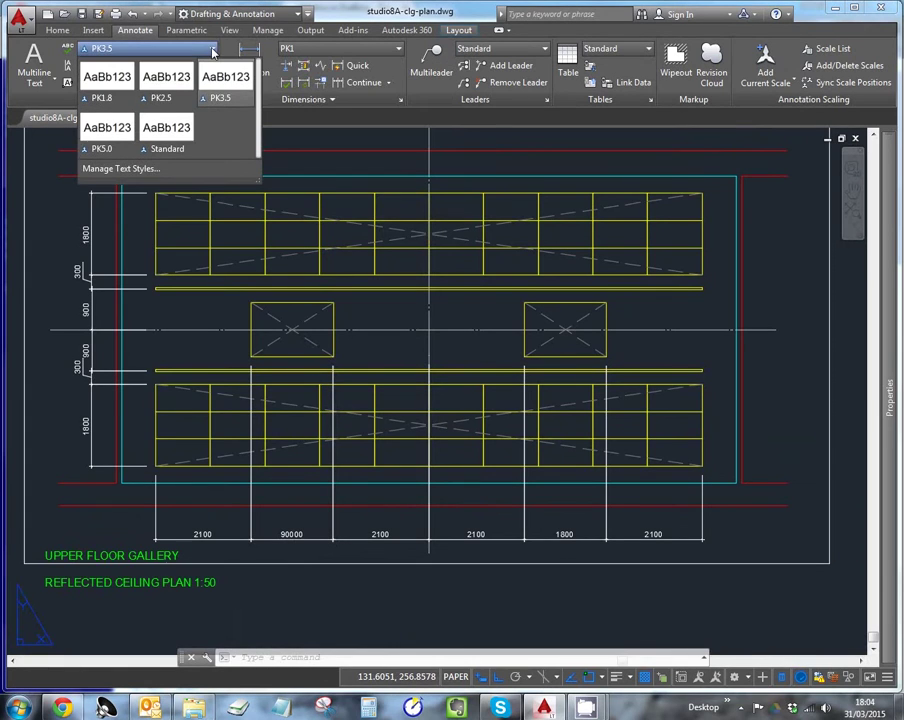
click(212, 52)
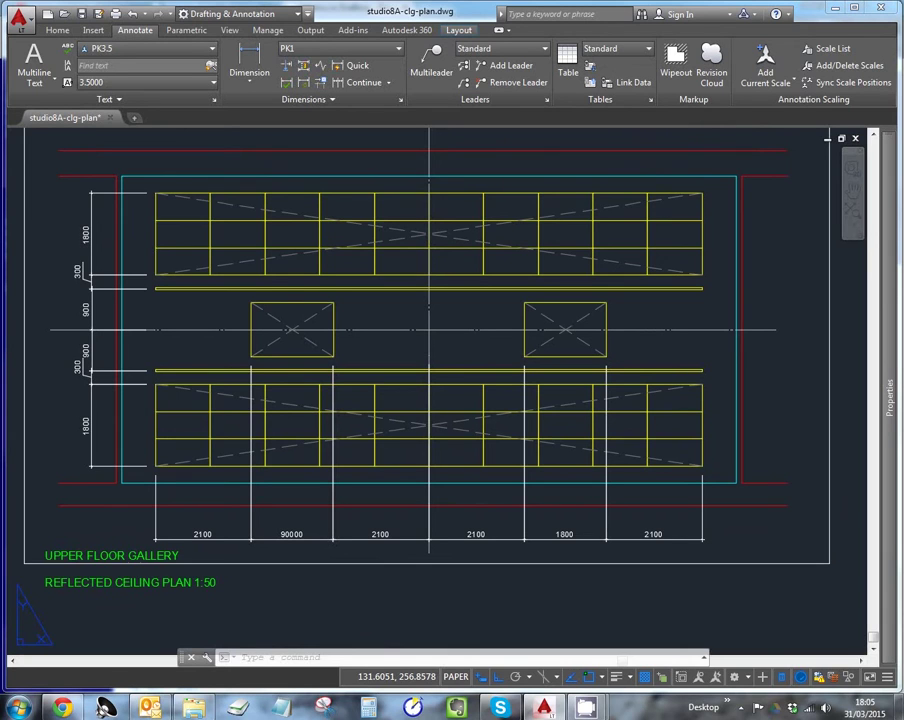
Step: Create a new layer named "notes2.5"
text(la)
key(Return)
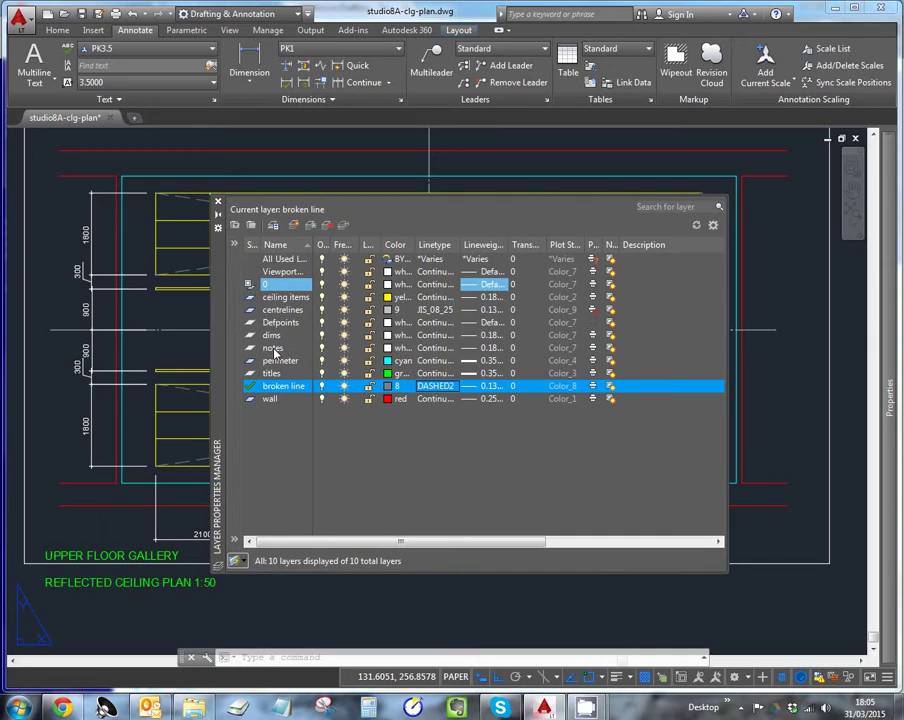
click(295, 226)
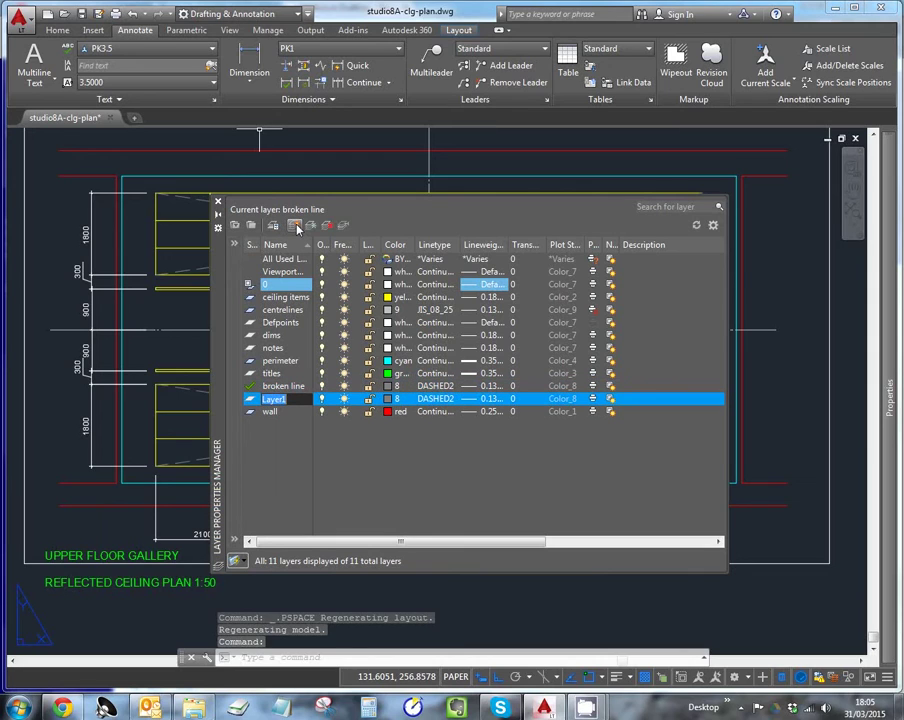
text(notes2.5)
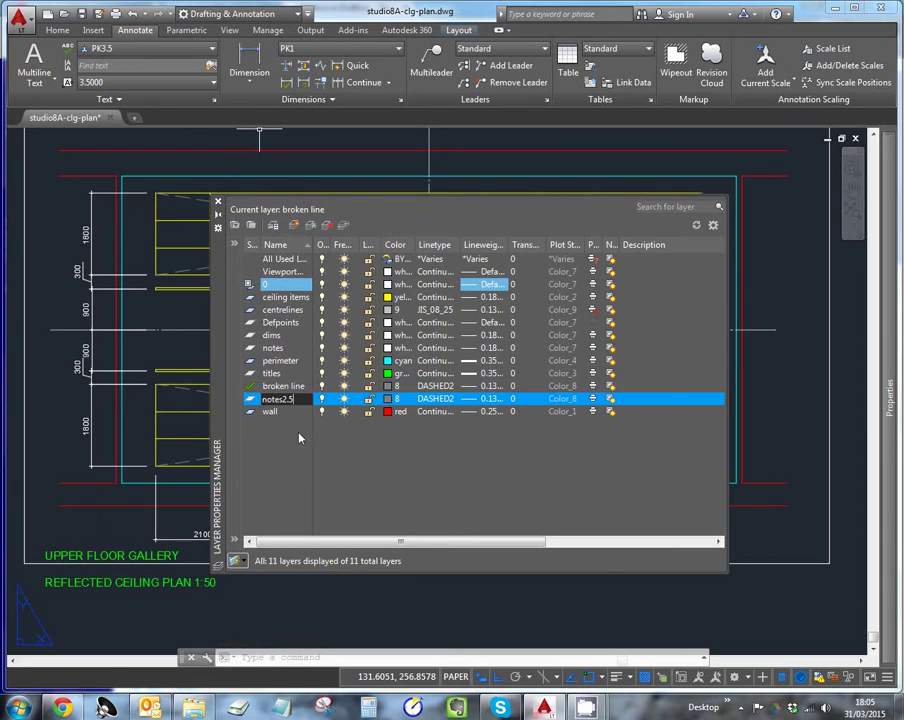
Step: Set the notes2.5 layer's color to white, index 7
click(397, 399)
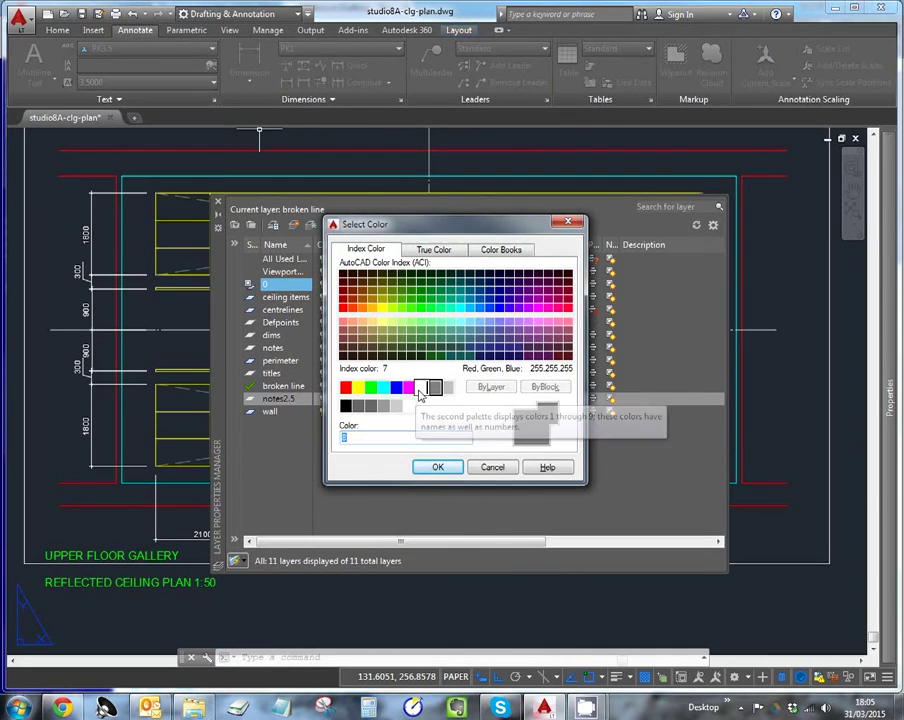
click(421, 387)
click(435, 466)
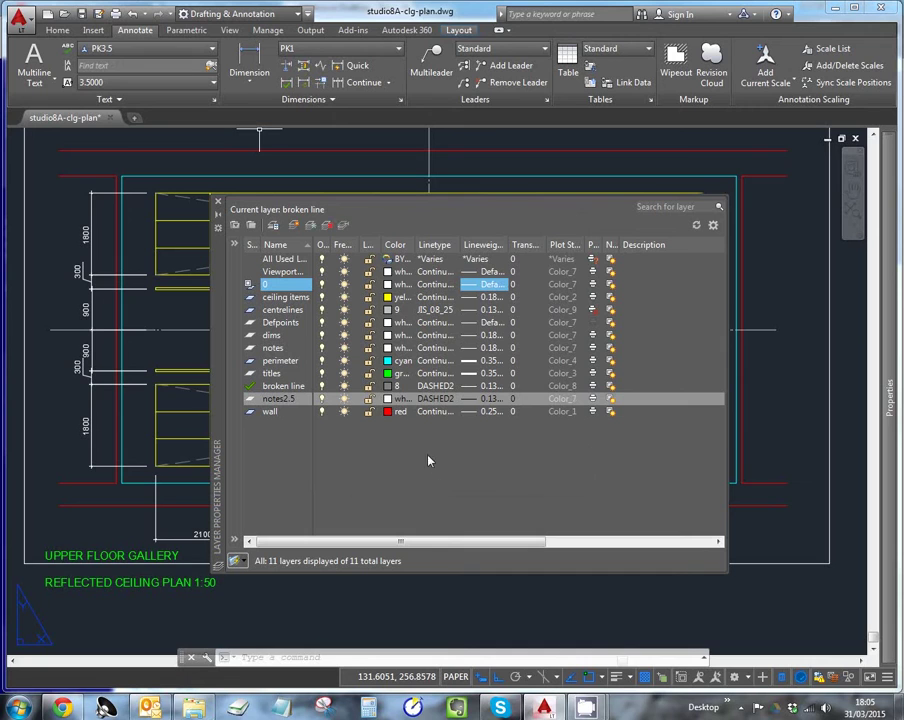
Step: Set the notes2.5 layer's linetype to Continuous and its lineweight to 0.25 mm
click(447, 402)
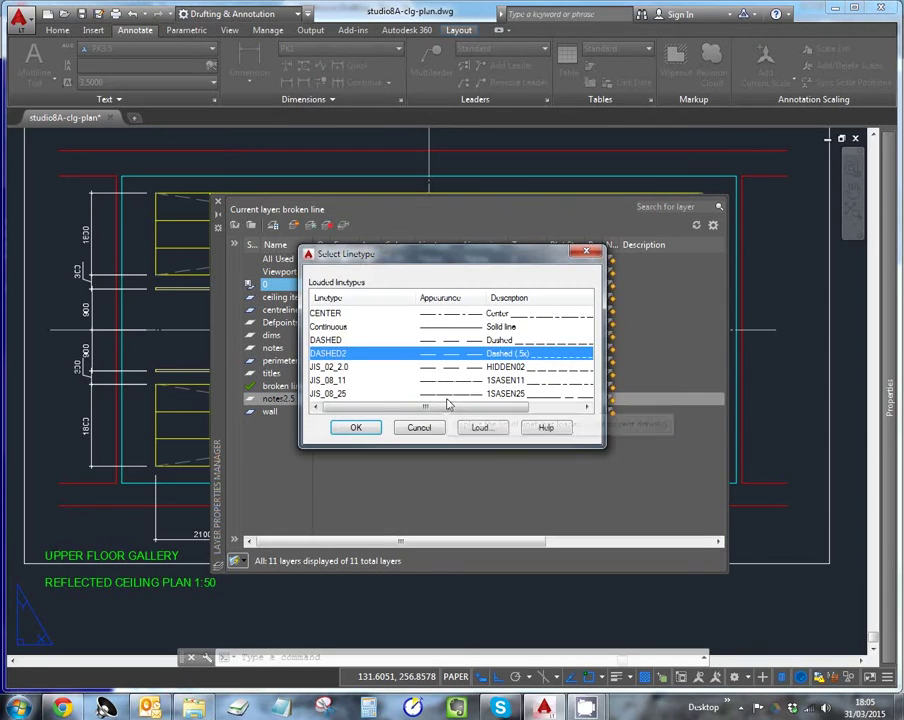
click(431, 329)
click(355, 427)
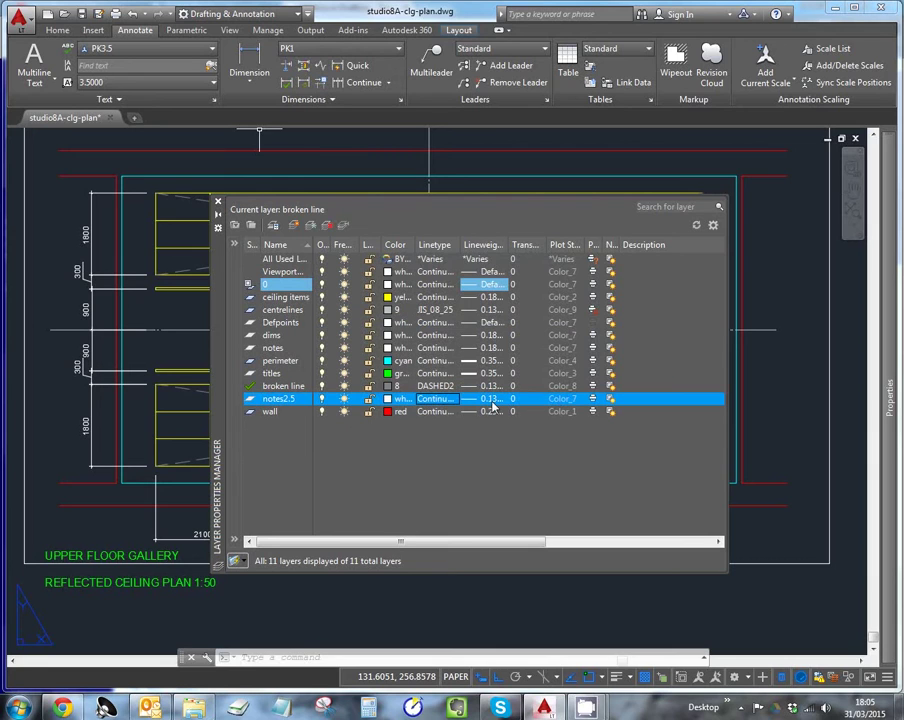
click(492, 404)
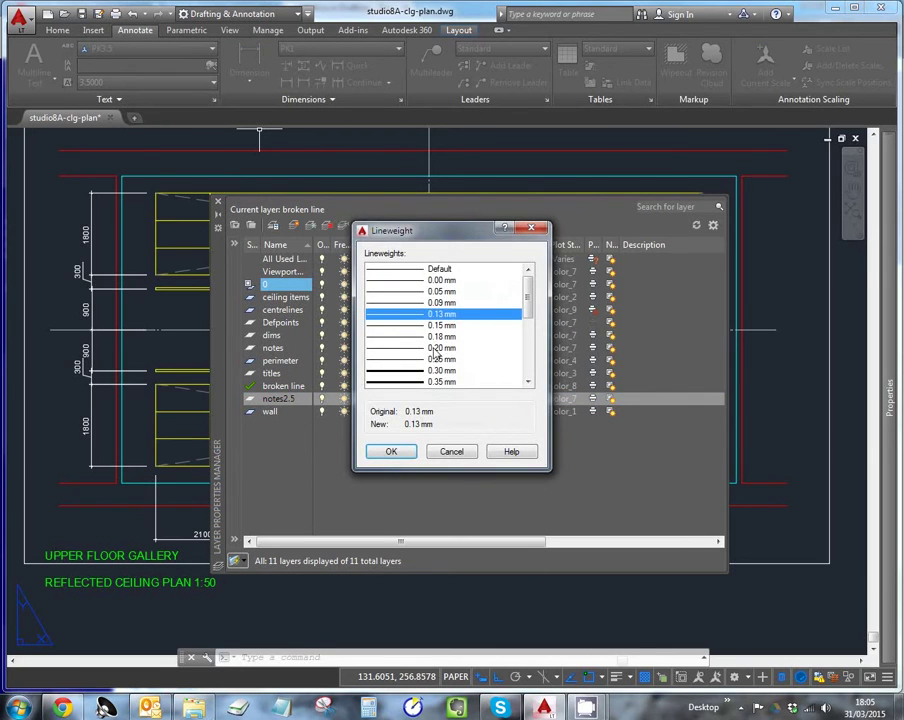
click(441, 361)
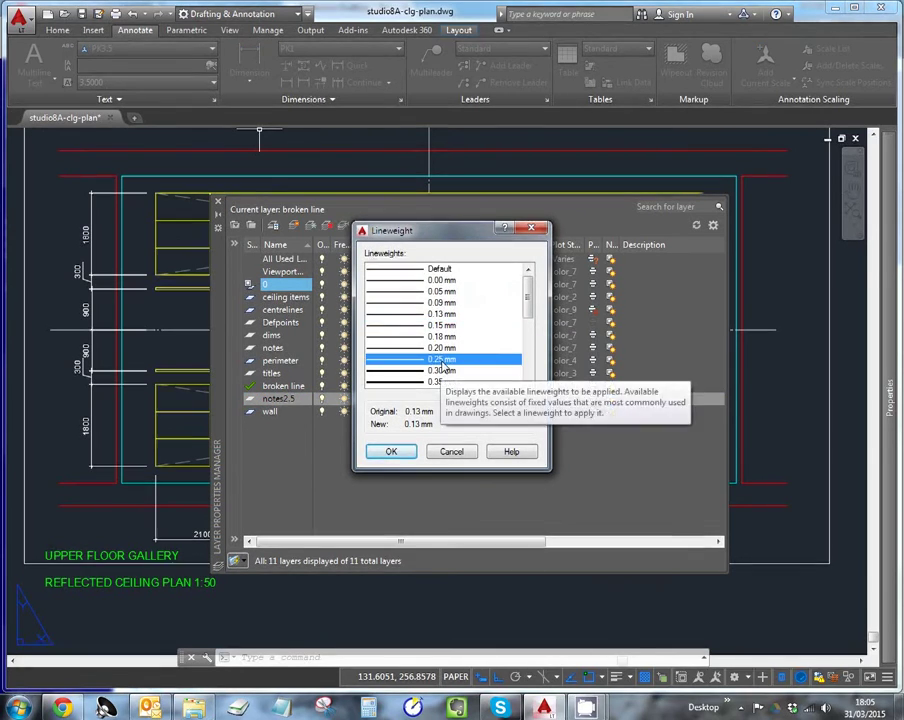
click(393, 452)
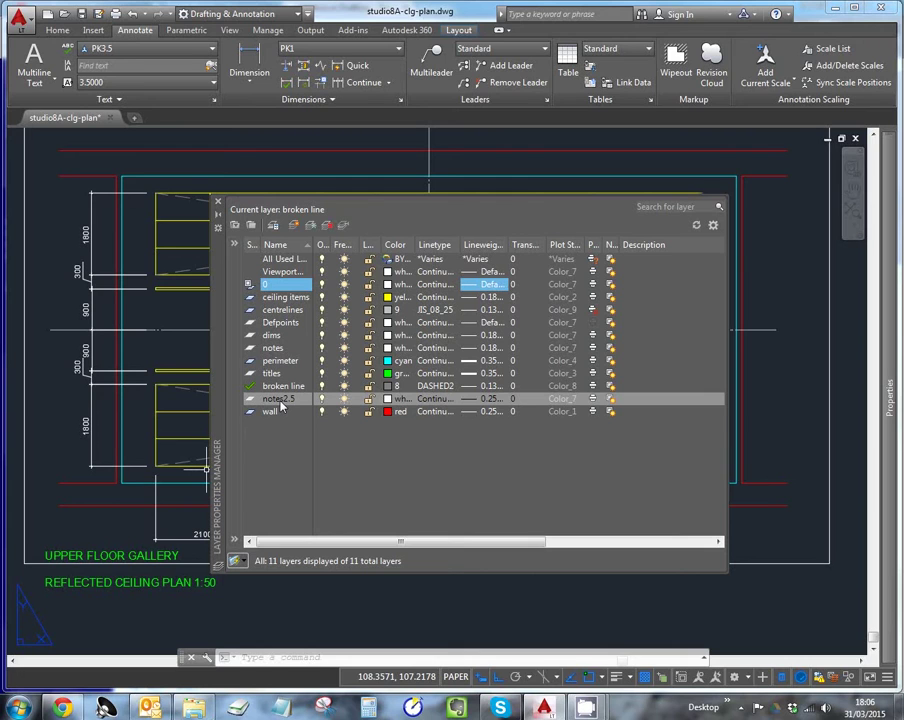
Step: Change the notes2.5 layer's color to magenta, index 6, and close the layer manager
click(393, 398)
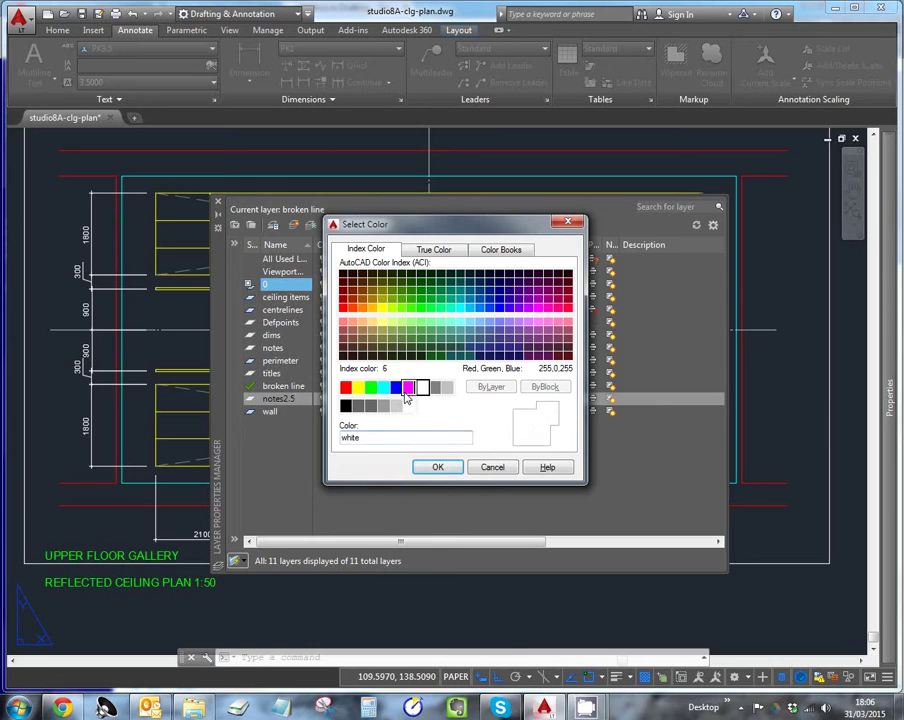
click(409, 387)
click(438, 467)
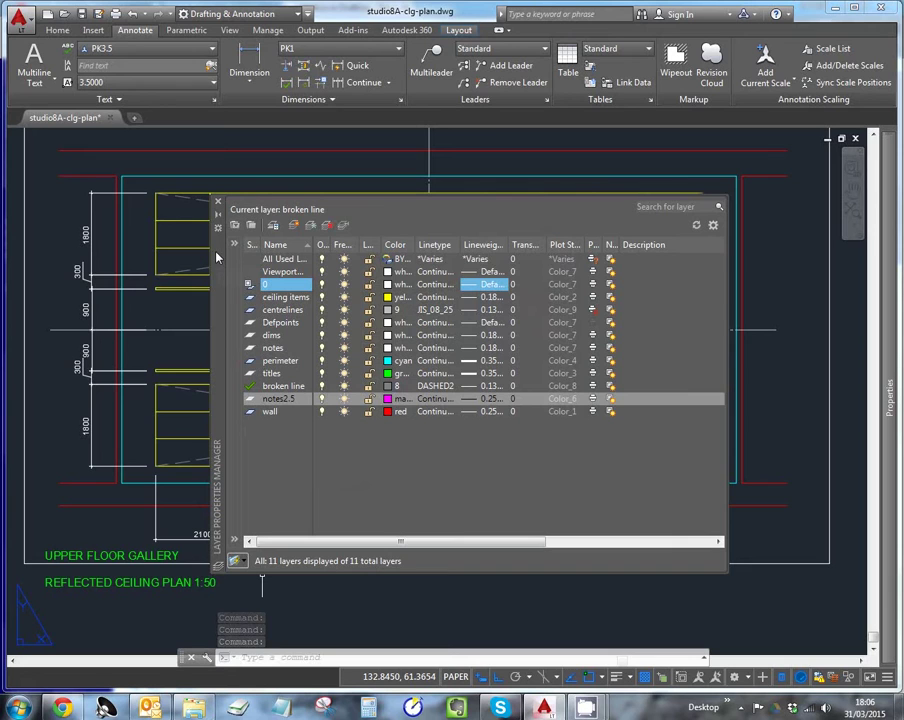
click(218, 201)
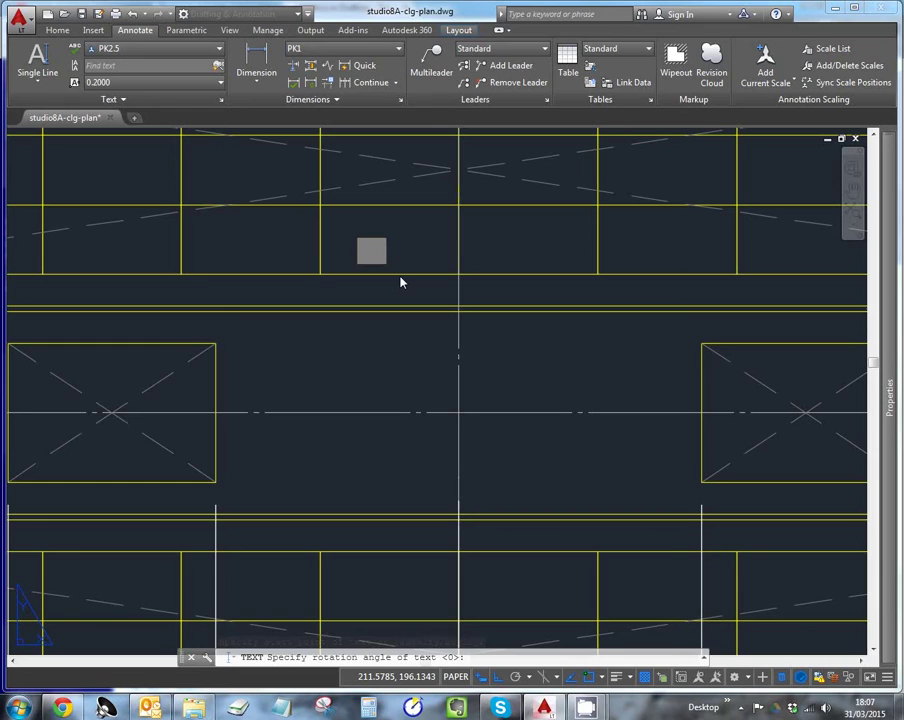
Step: Enter the label text "C1" in the upper ceiling tile grid and finish the single-line text
text(C1)
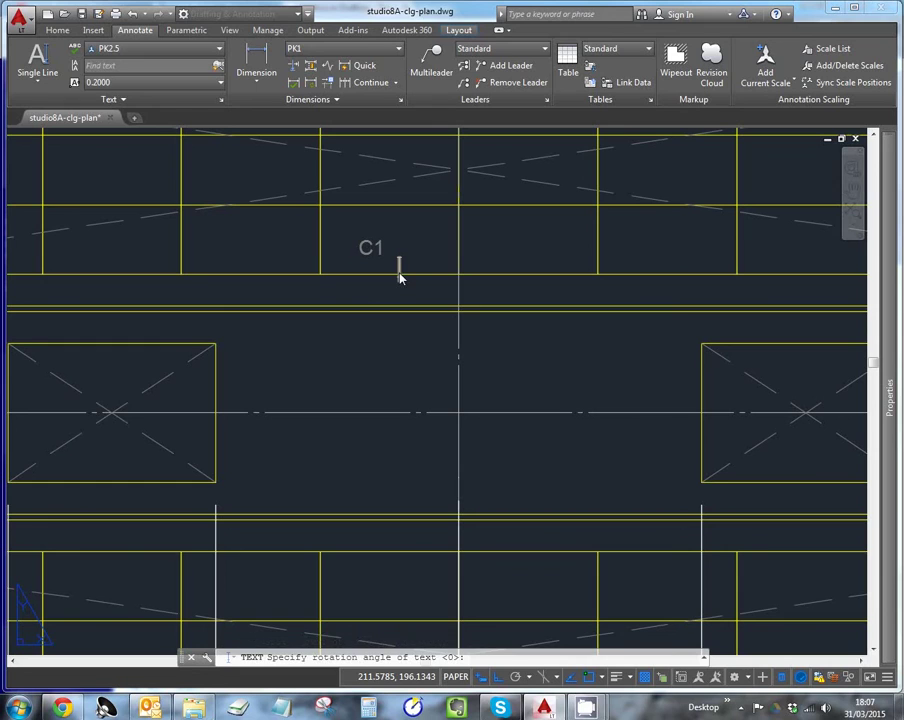
scroll(396, 318, down, 4)
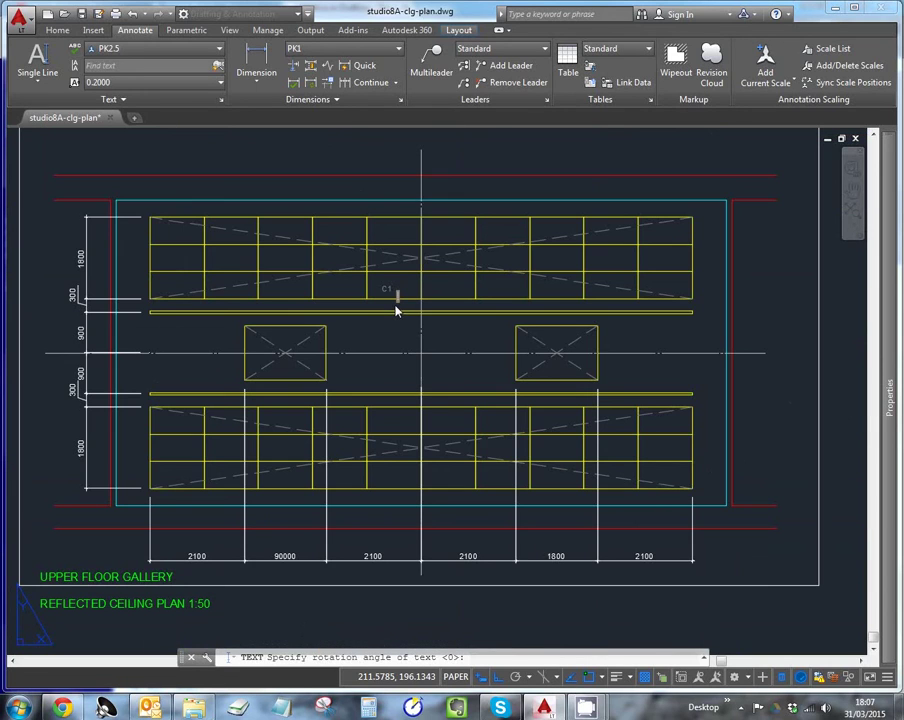
key(Return)
key(Return)
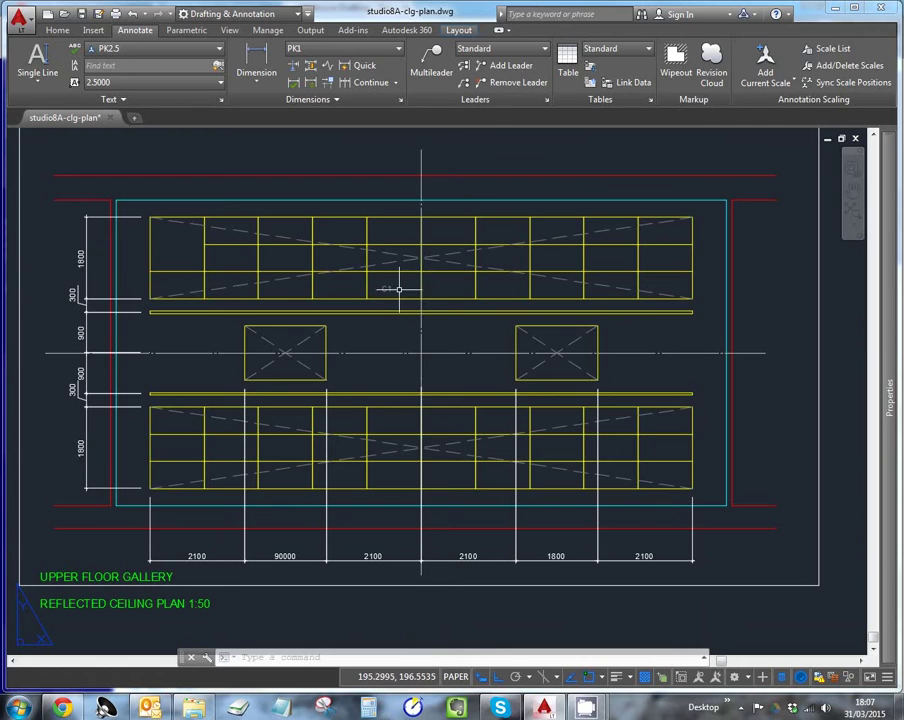
Step: Change the C1 label's text style to PK3.5
scroll(374, 296, up, 2)
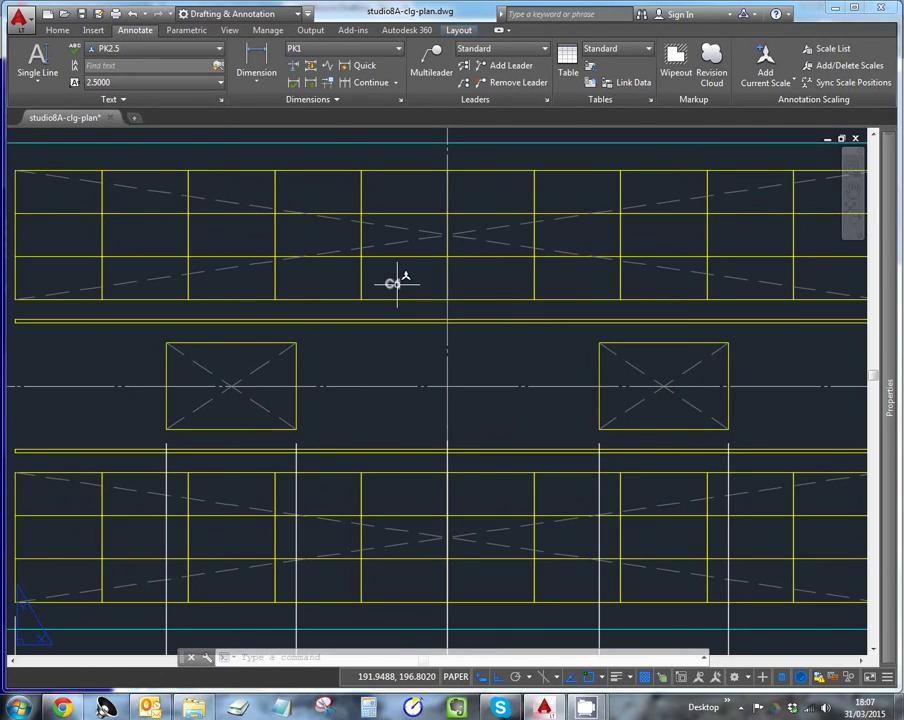
click(393, 283)
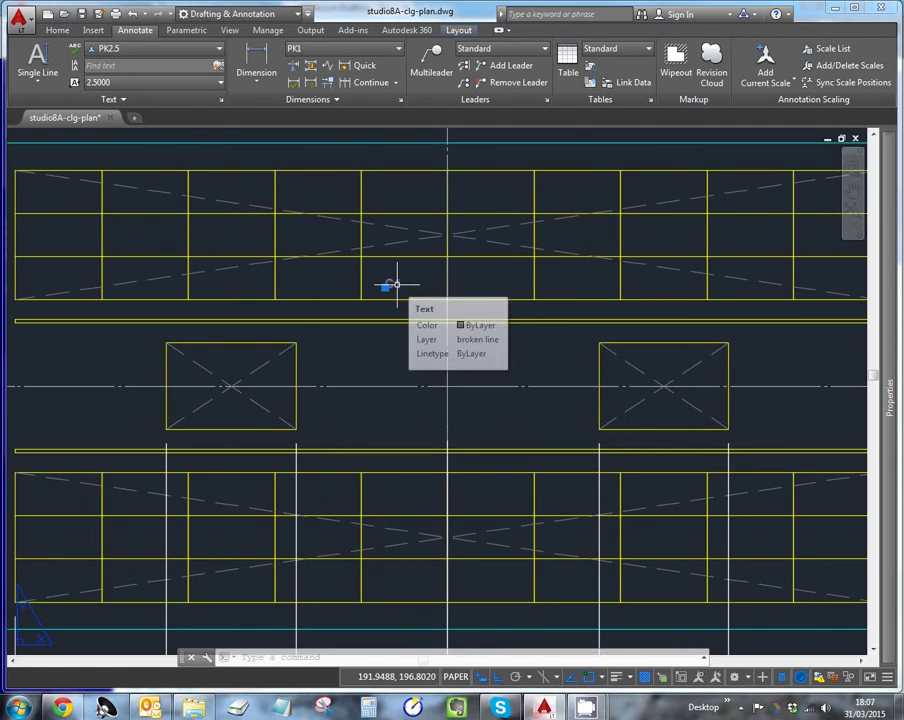
click(220, 50)
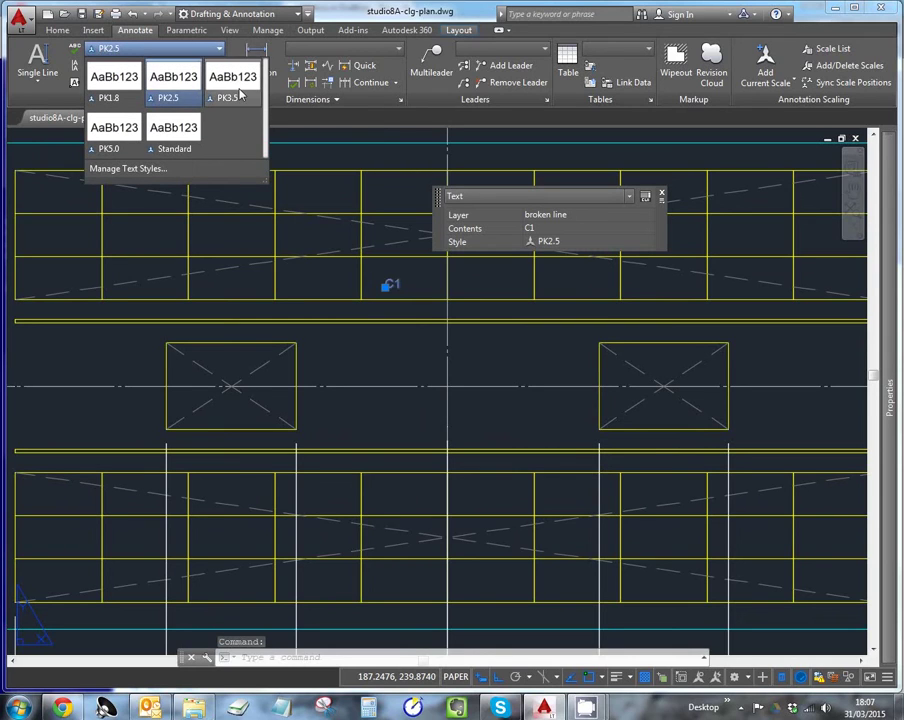
click(238, 90)
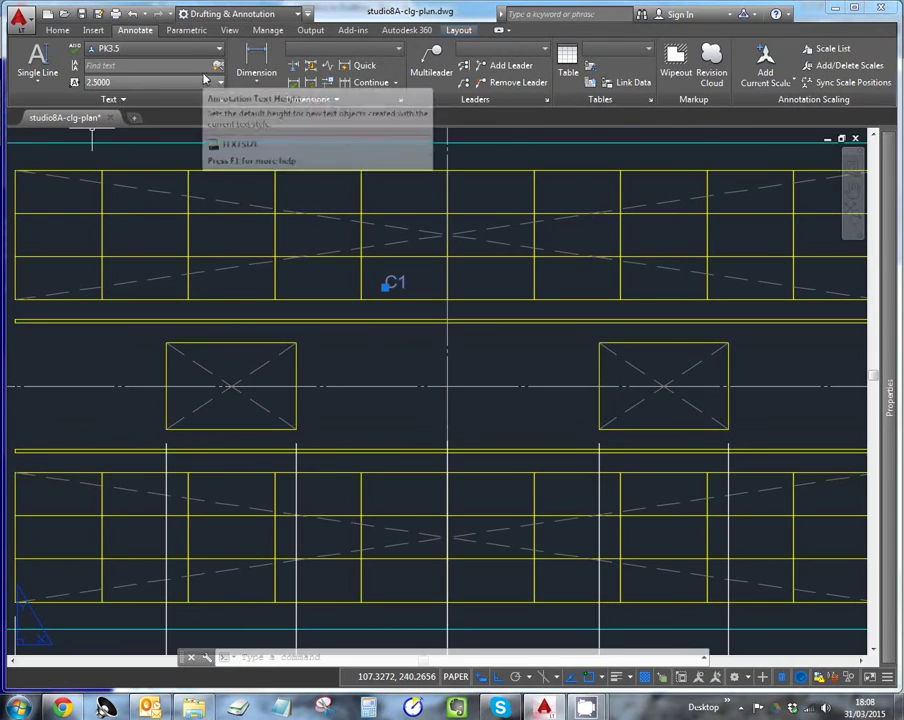
Step: Move the C1 label to the notes2.5 layer and deselect it
mouse_move(893, 208)
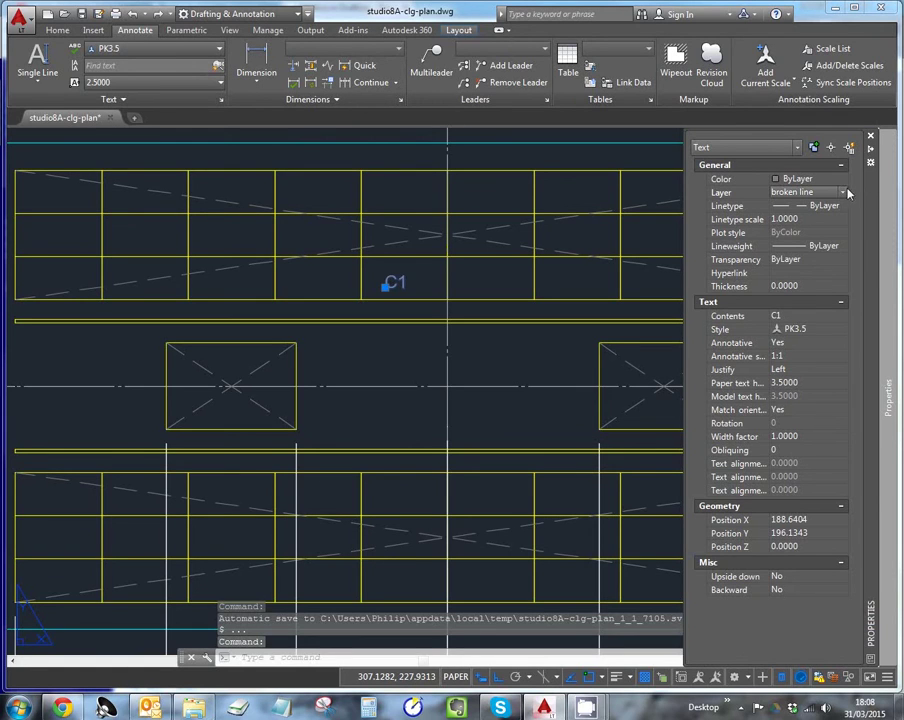
click(845, 192)
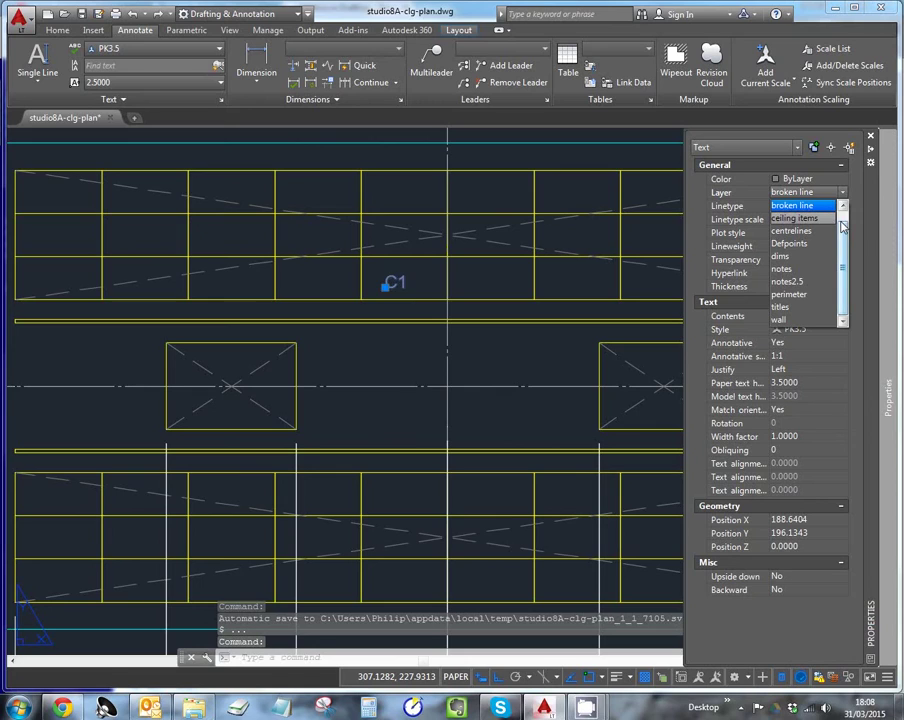
click(799, 284)
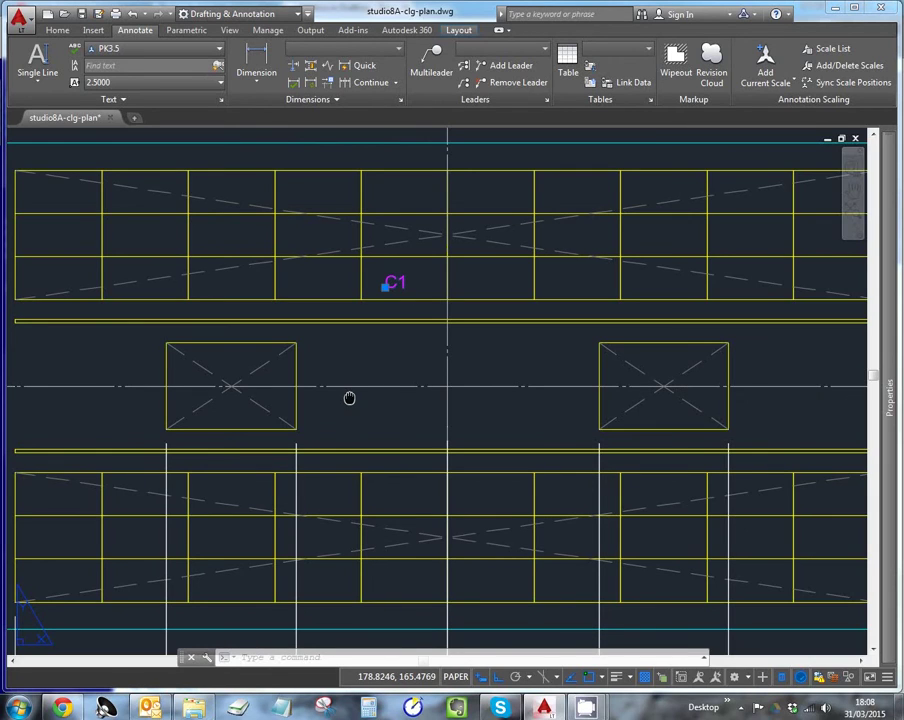
scroll(402, 378, up, 5)
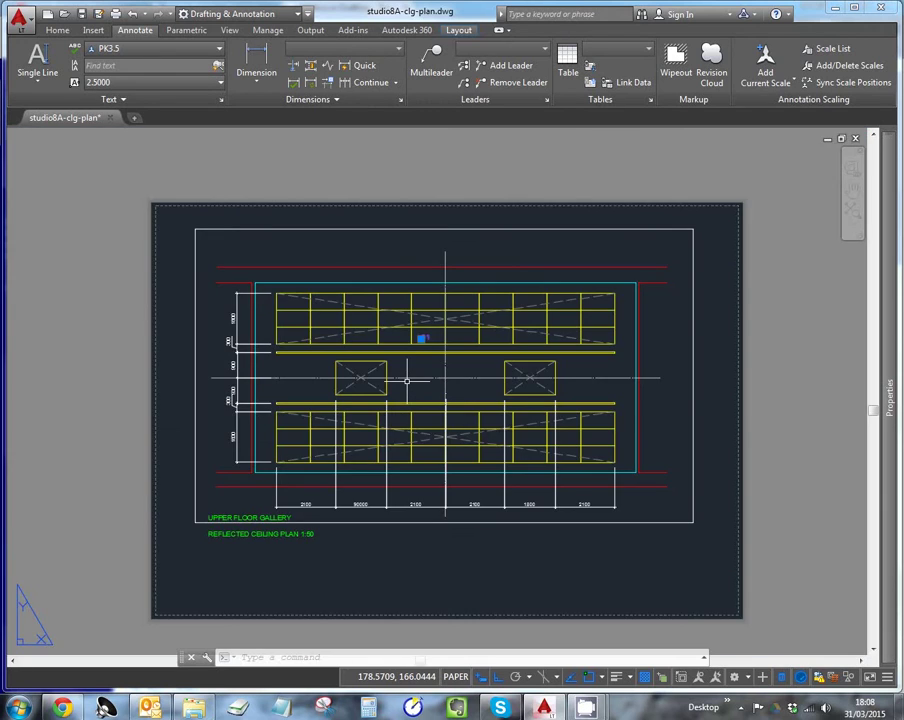
scroll(407, 381, up, 3)
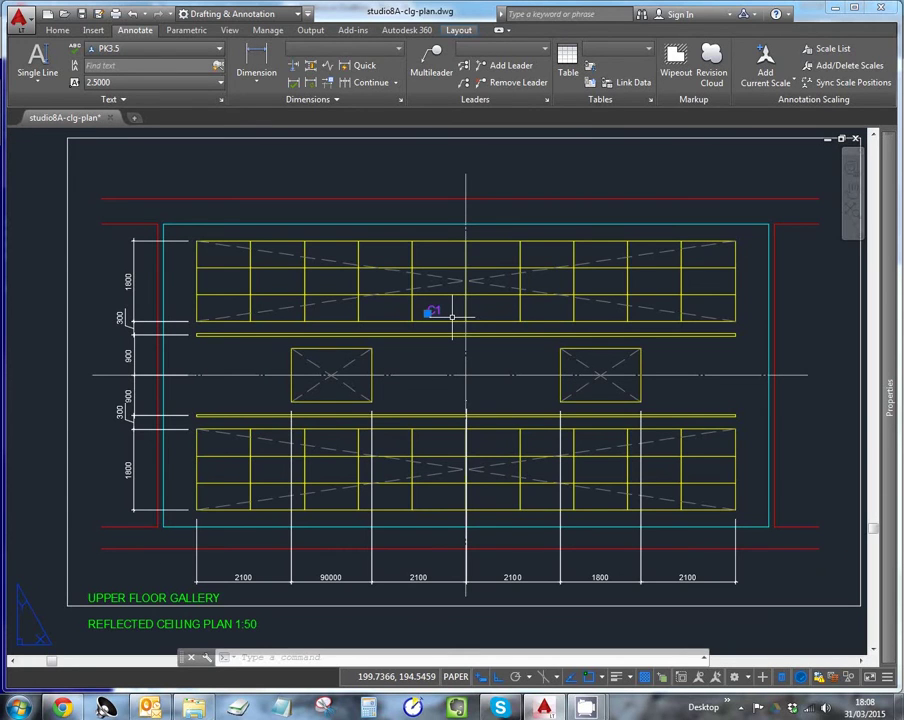
key(Escape)
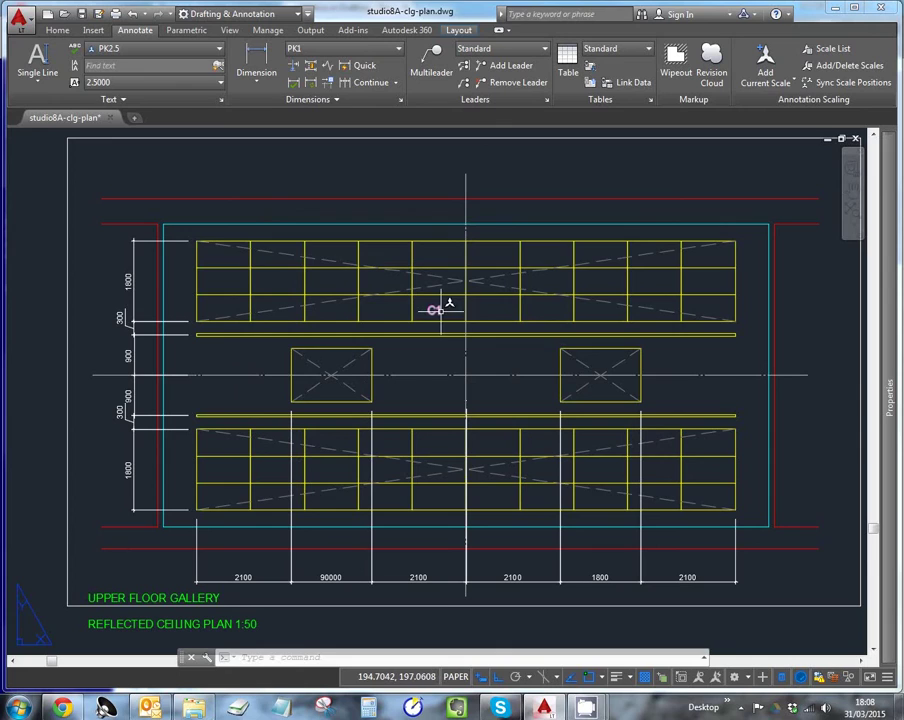
Step: Copy the C1 label straight down into the lower ceiling tile grid
click(432, 309)
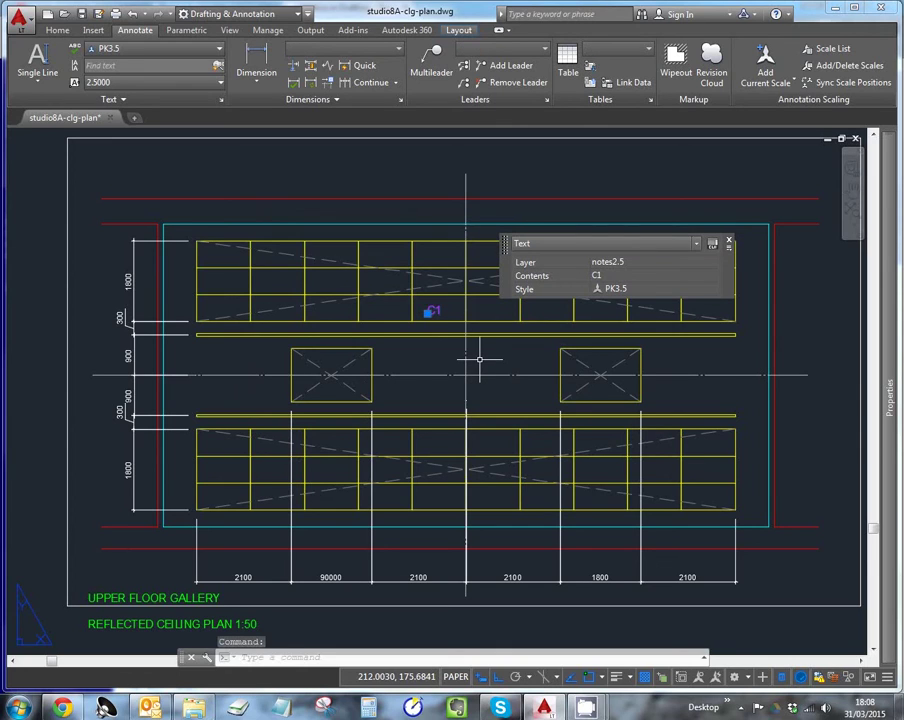
text(CP)
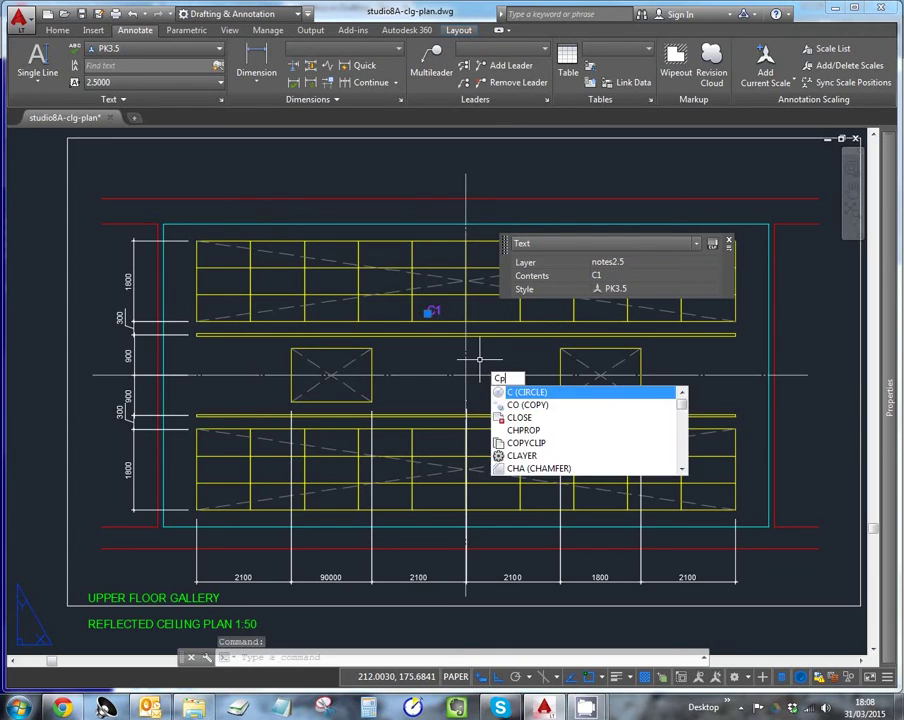
key(Return)
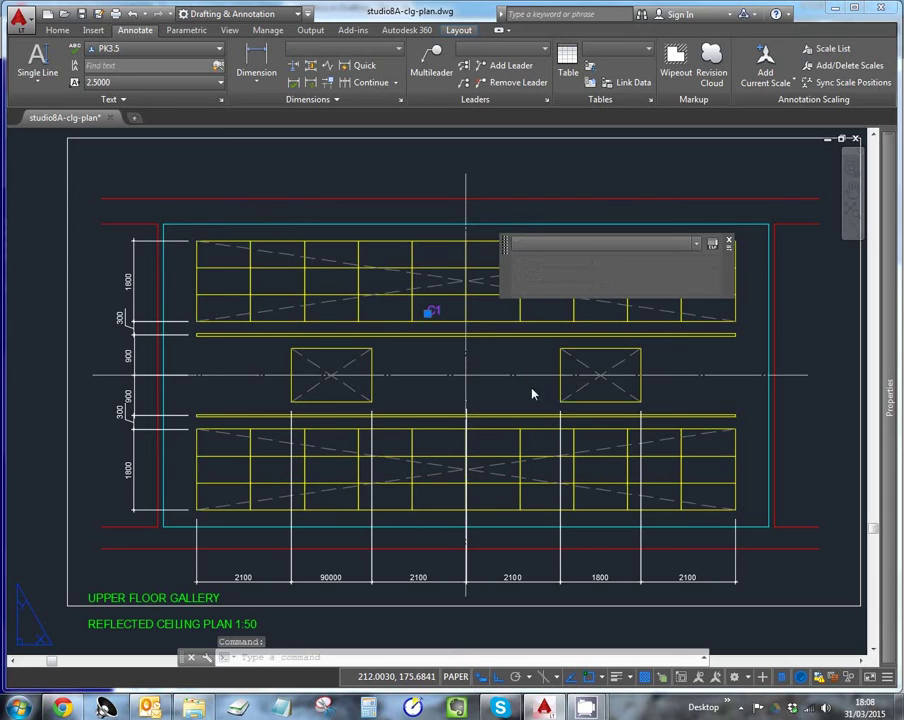
click(436, 308)
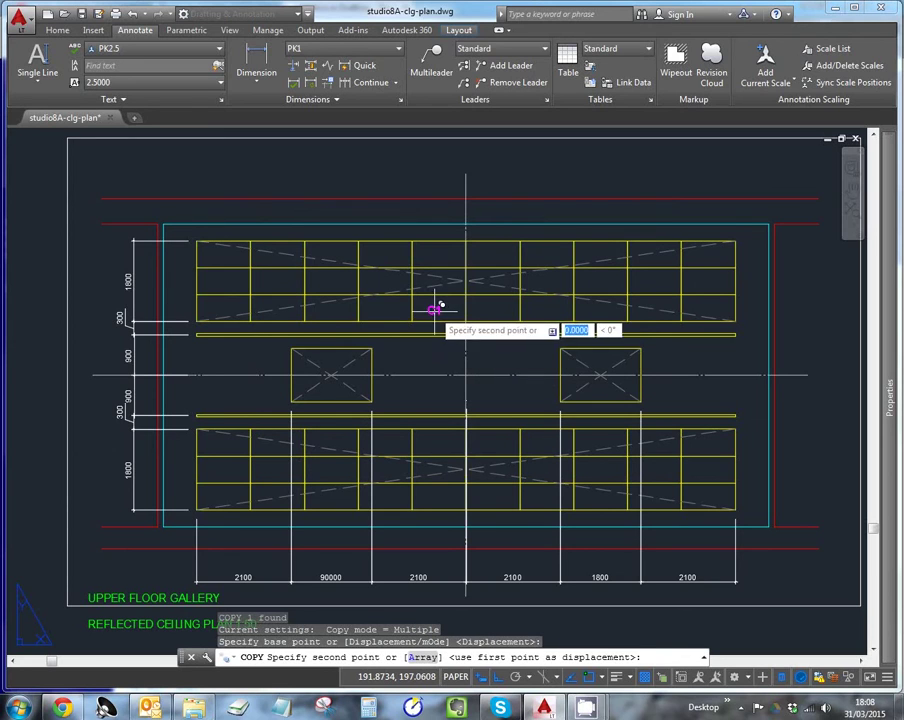
click(433, 440)
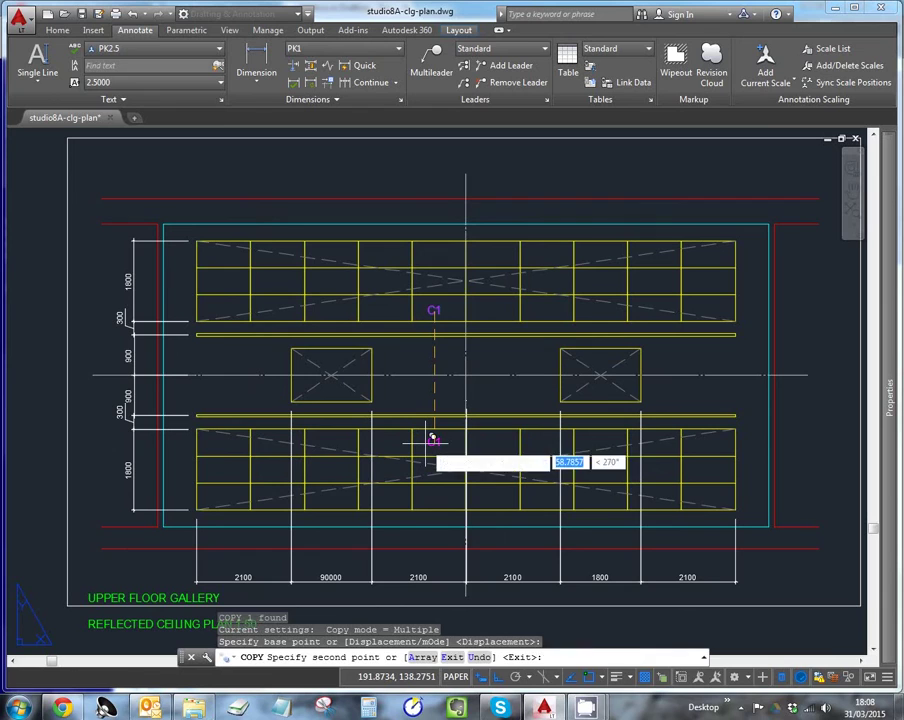
key(Return)
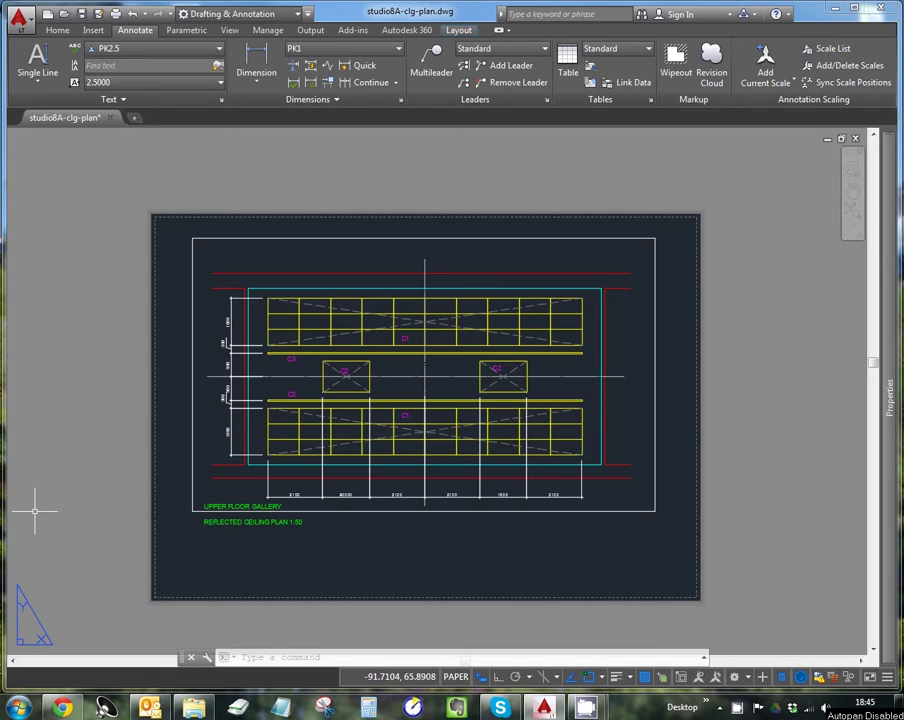
Step: Examine the KEY table below the plan and its C1, C2 and C3 descriptions, then the whole sheet
key(Escape)
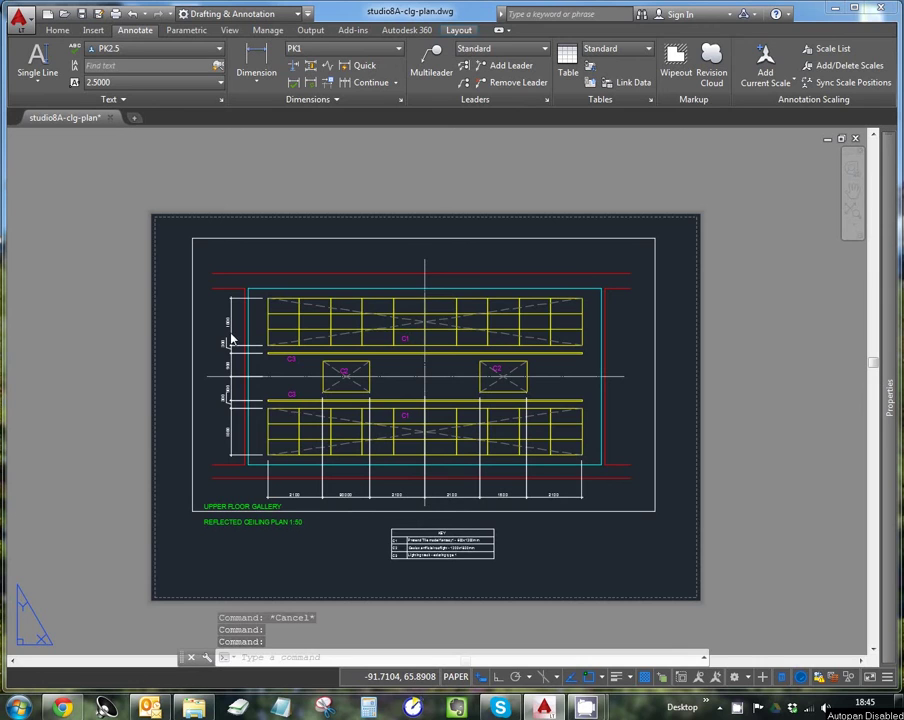
scroll(450, 545, up, 5)
middle_drag(455, 551, 439, 342)
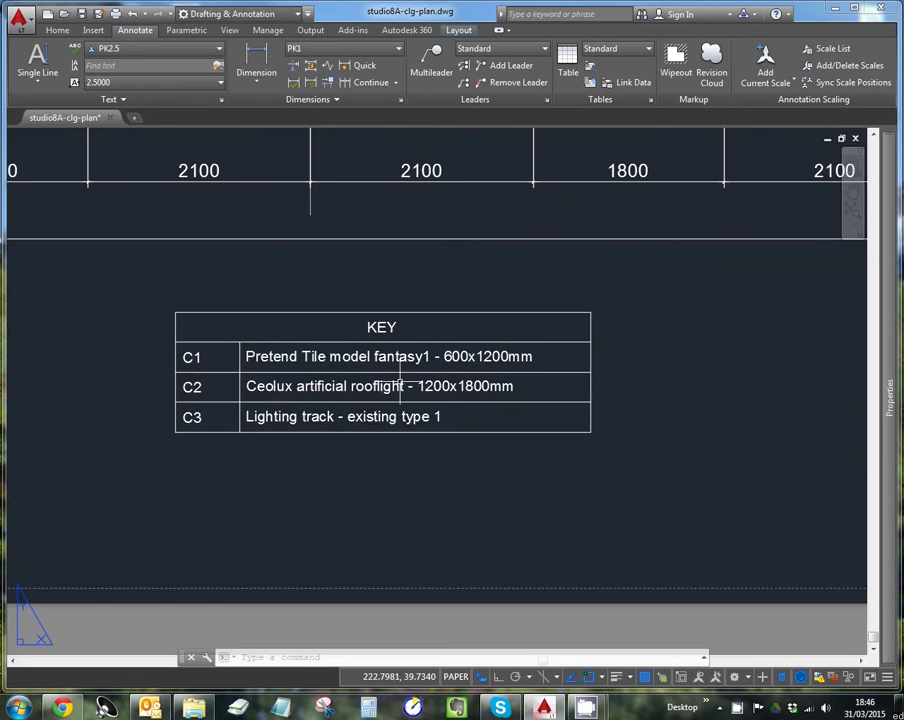
scroll(400, 410, down, 4)
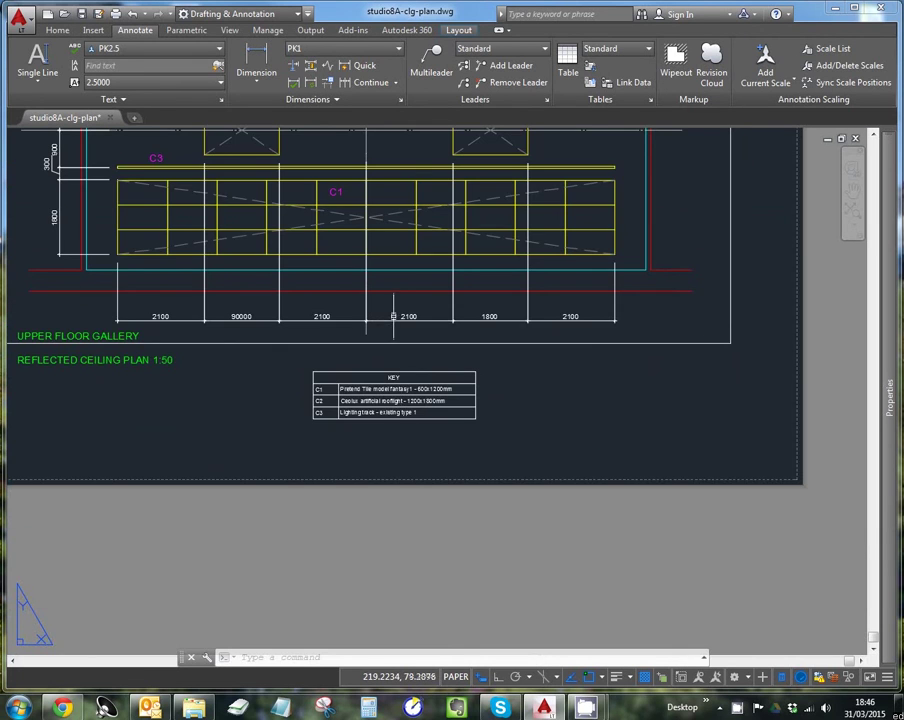
mouse_move(393, 325)
middle_down()
mouse_move(396, 340)
mouse_move(592, 475)
mouse_move(544, 494)
mouse_move(500, 486)
middle_up()
scroll(500, 486, down, 2)
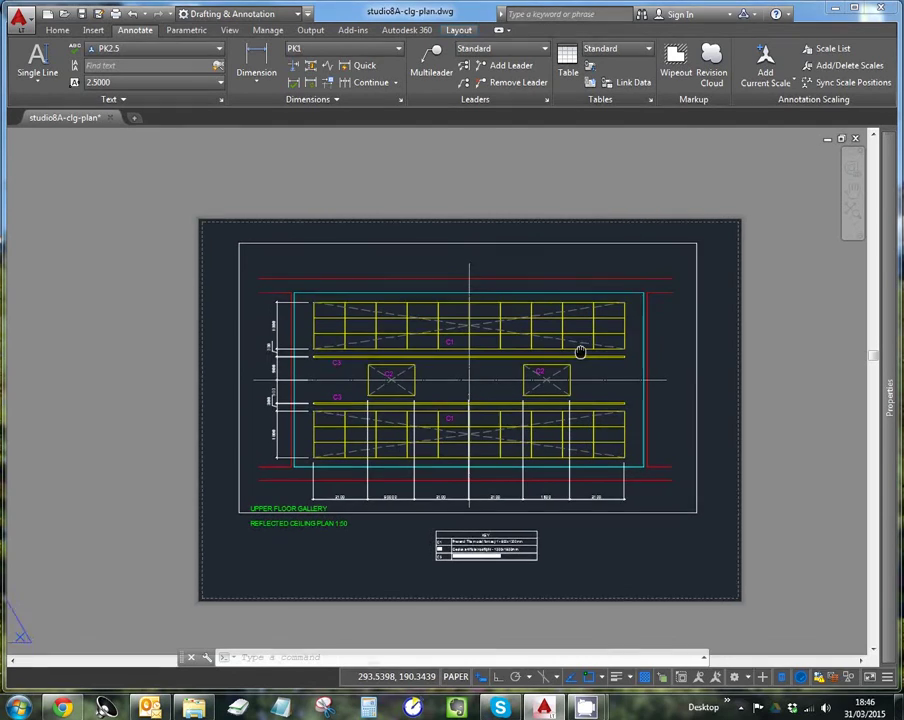
middle_drag(580, 352, 566, 350)
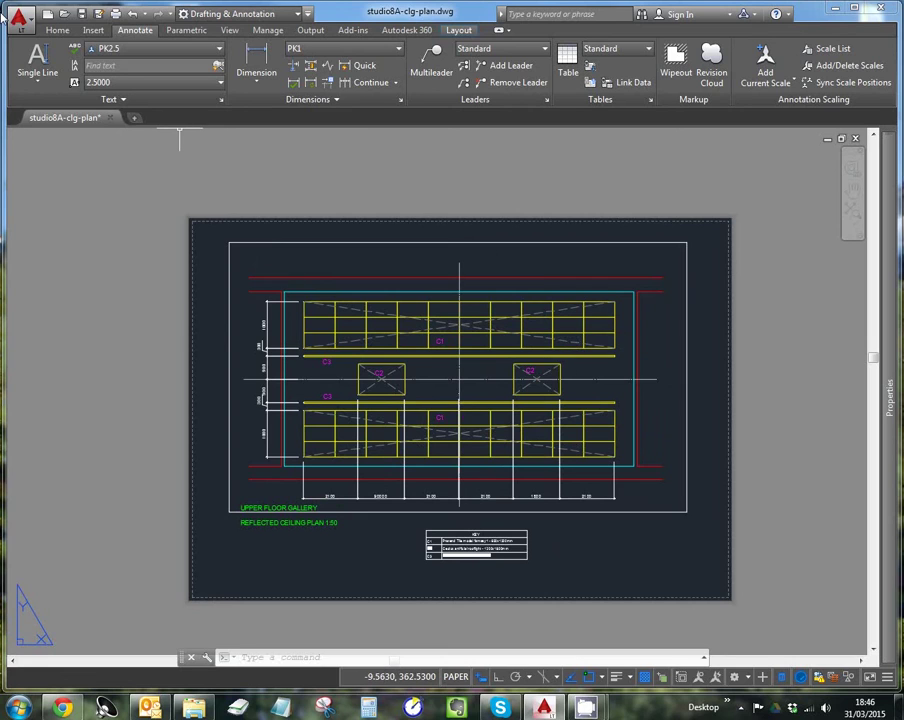
Step: Open the plot settings for the layout and keep the plot scale at 1:1
click(20, 22)
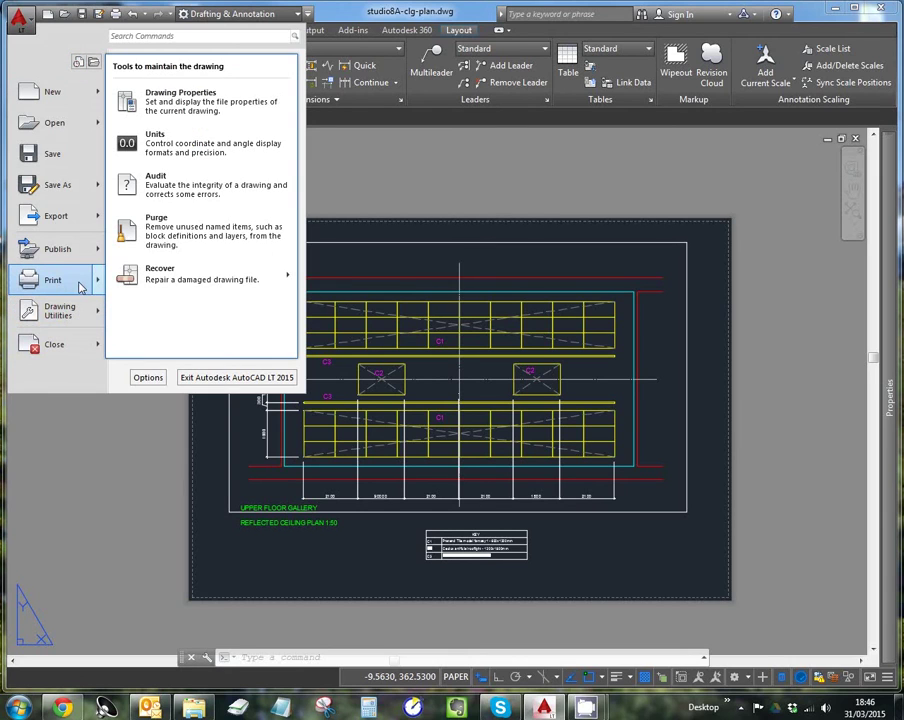
mouse_move(81, 287)
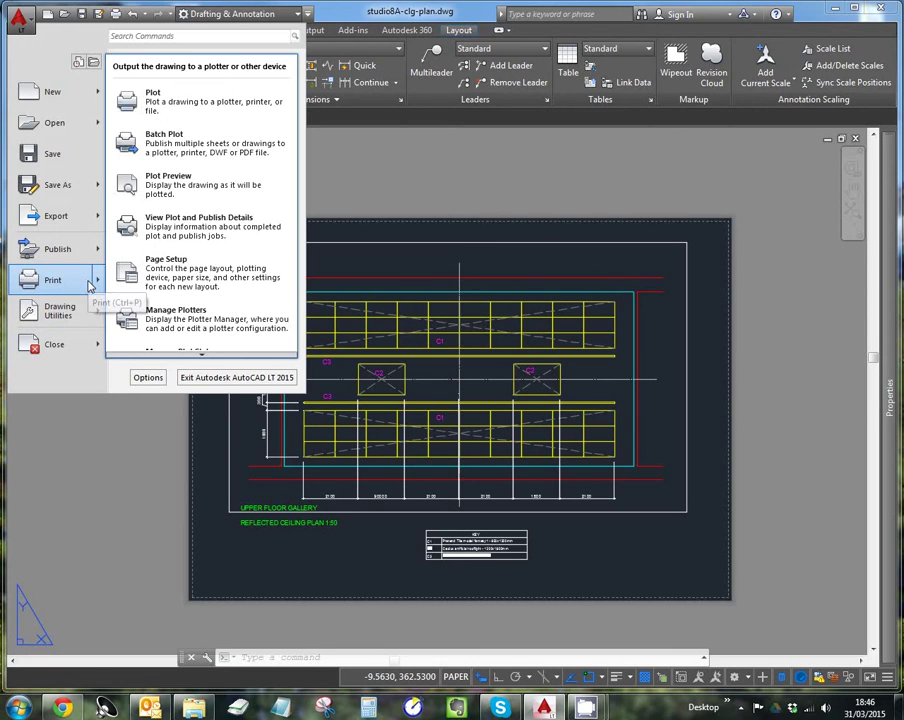
click(72, 287)
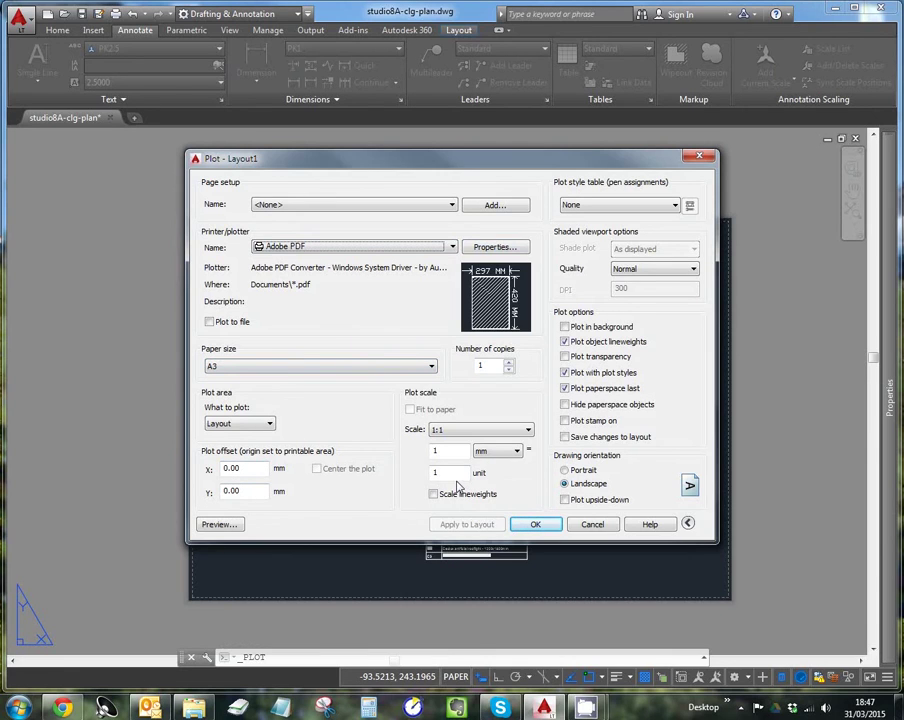
click(444, 430)
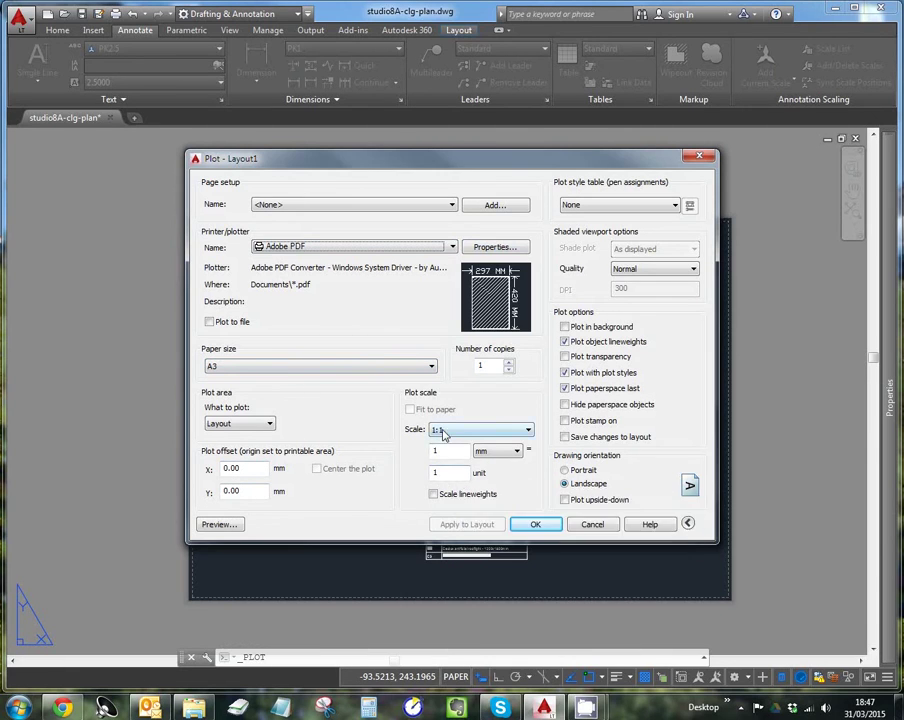
Step: Assign the monochrome.ctb plot style table to the plot
click(676, 207)
click(676, 207)
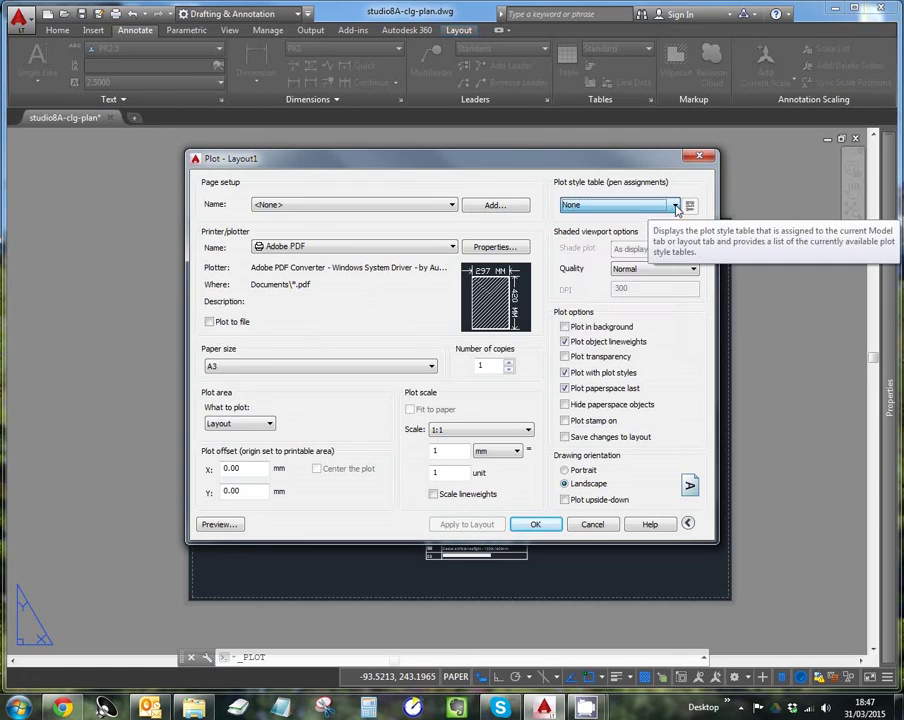
click(676, 207)
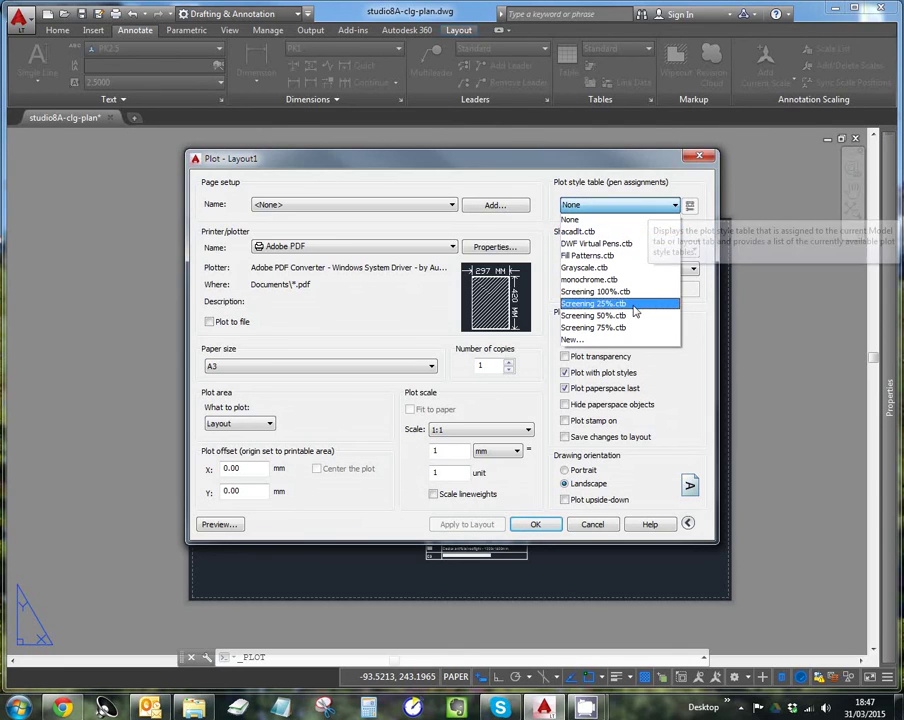
click(597, 280)
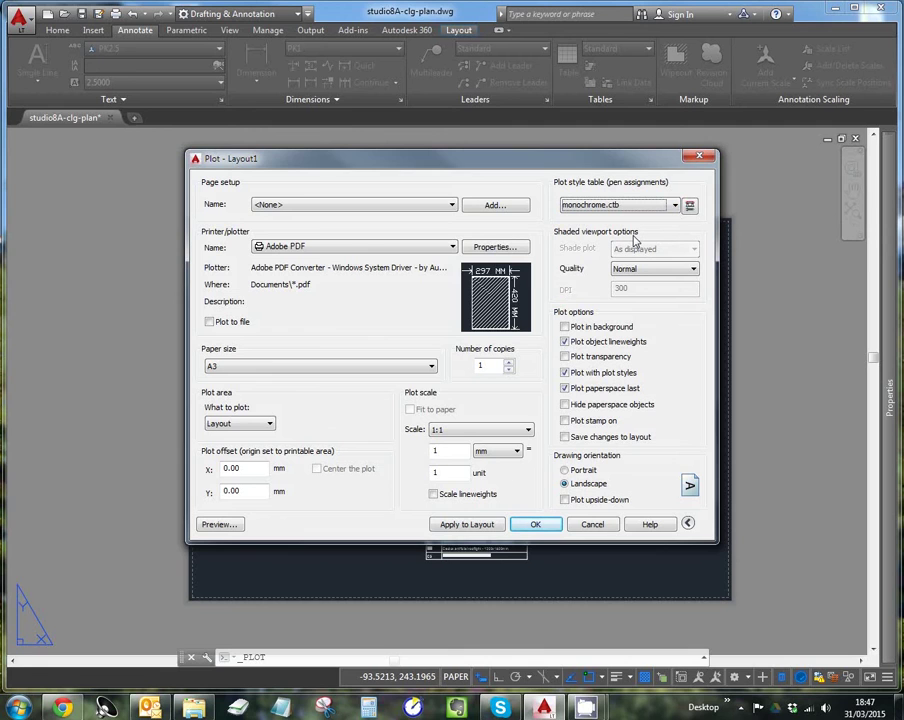
Step: Preview the plot, output it as "studio8A-clg-plan Layout1 (1).pdf" in the drawings folder, and look over the PDF
click(218, 524)
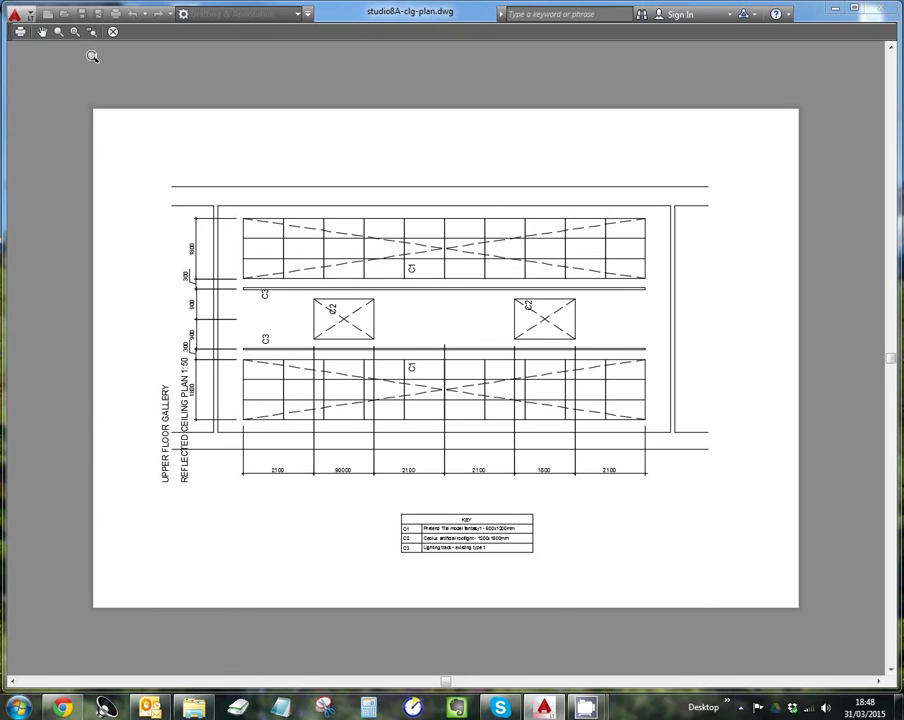
click(20, 32)
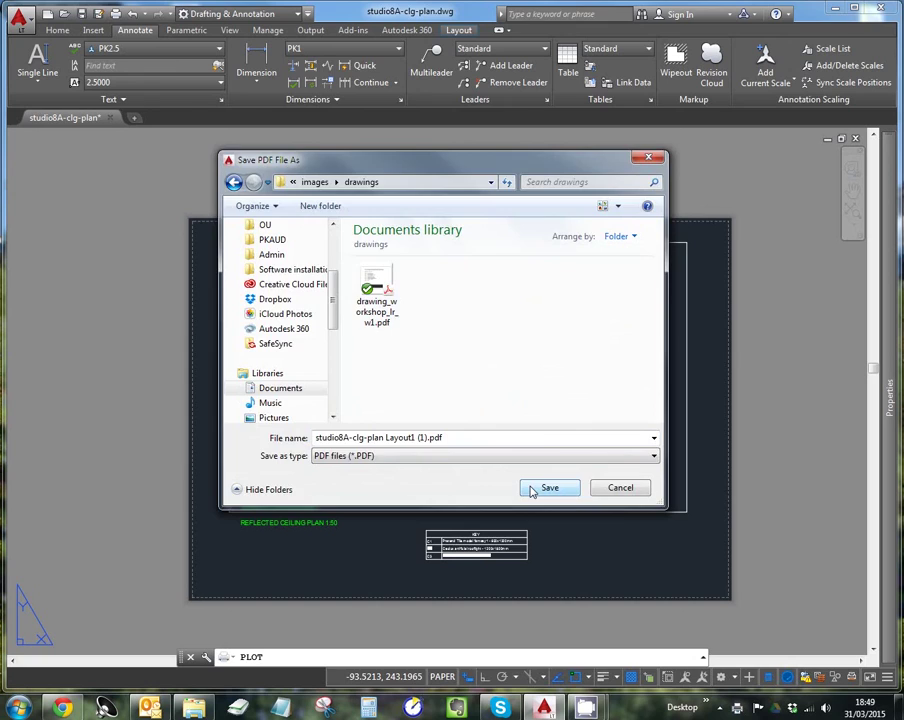
click(548, 488)
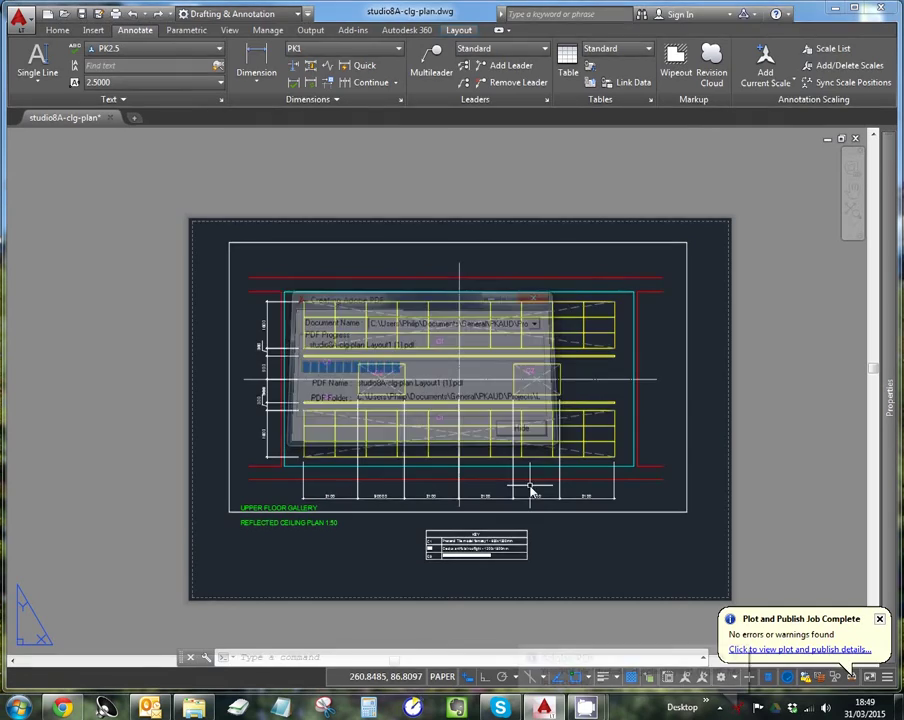
scroll(486, 440, down, 7)
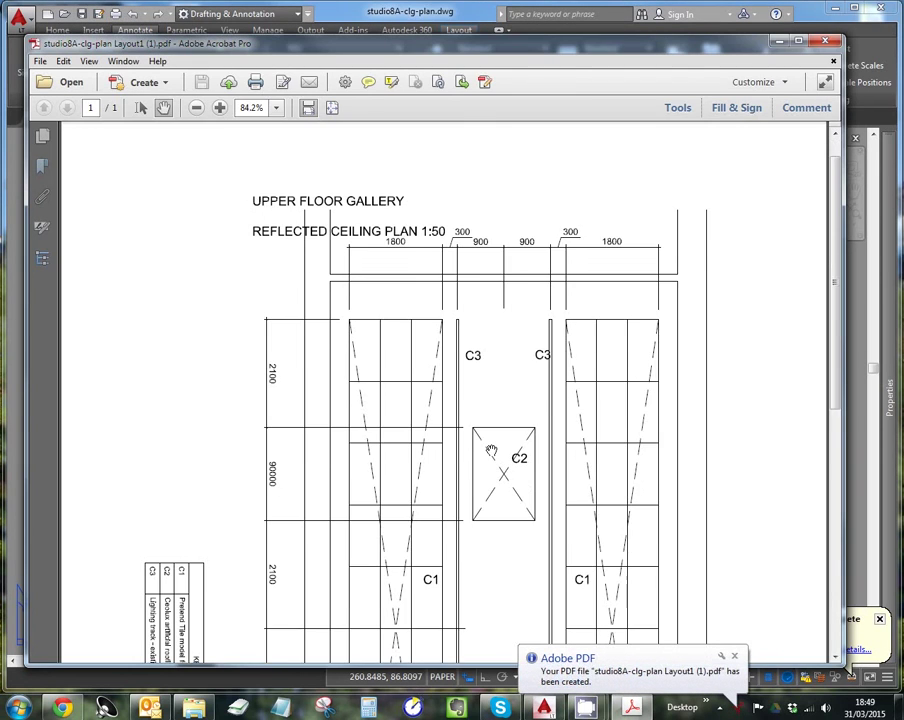
Step: Look over the plotted PDF page and rotate its view counterclockwise
scroll(491, 450, down, 3)
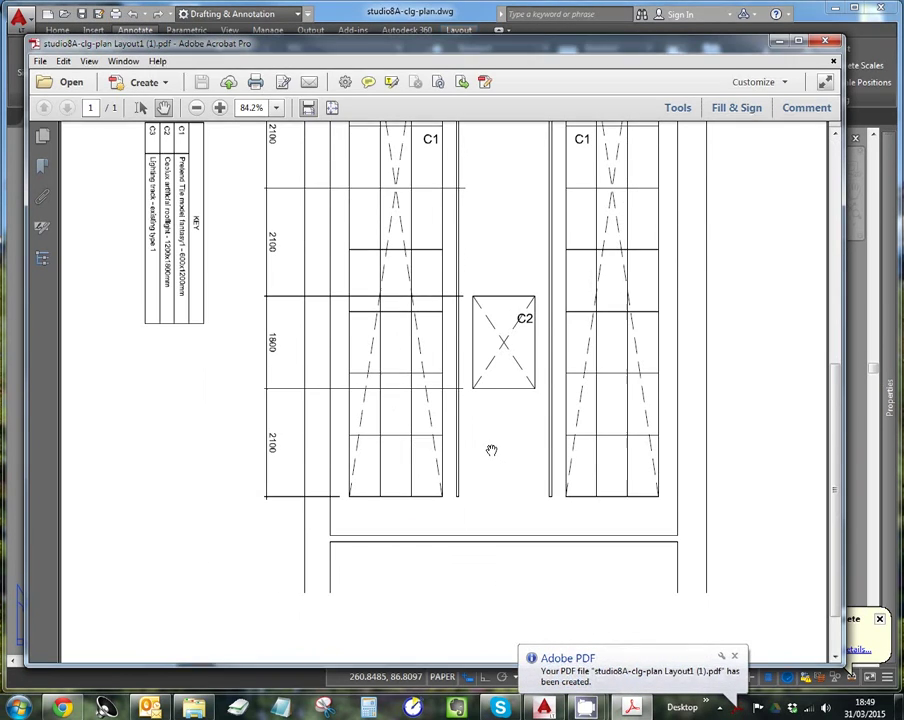
scroll(491, 450, up, 5)
scroll(491, 450, up, 5)
click(89, 61)
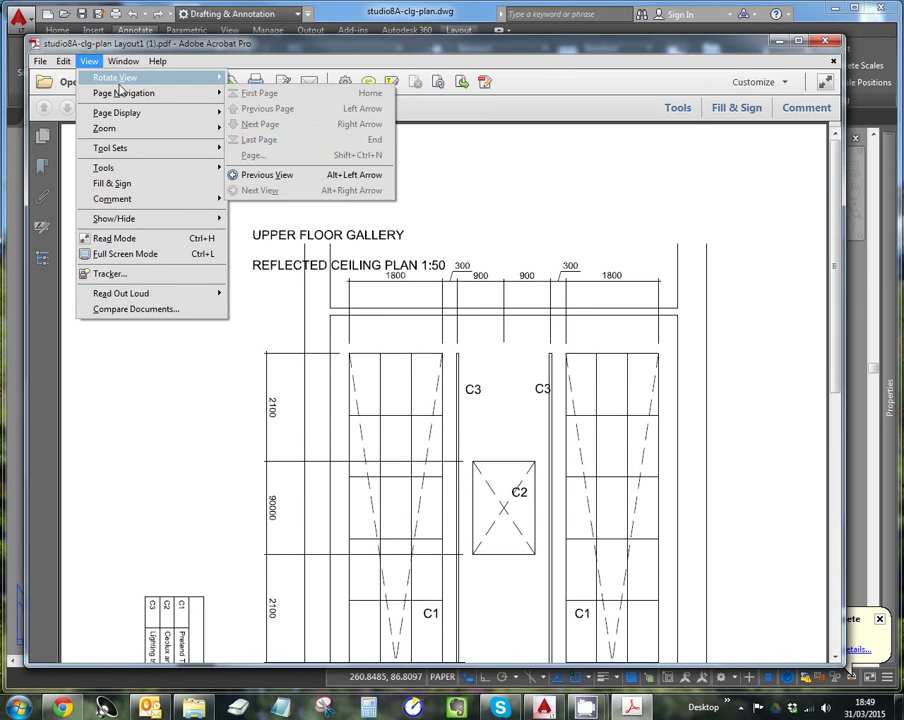
mouse_move(150, 77)
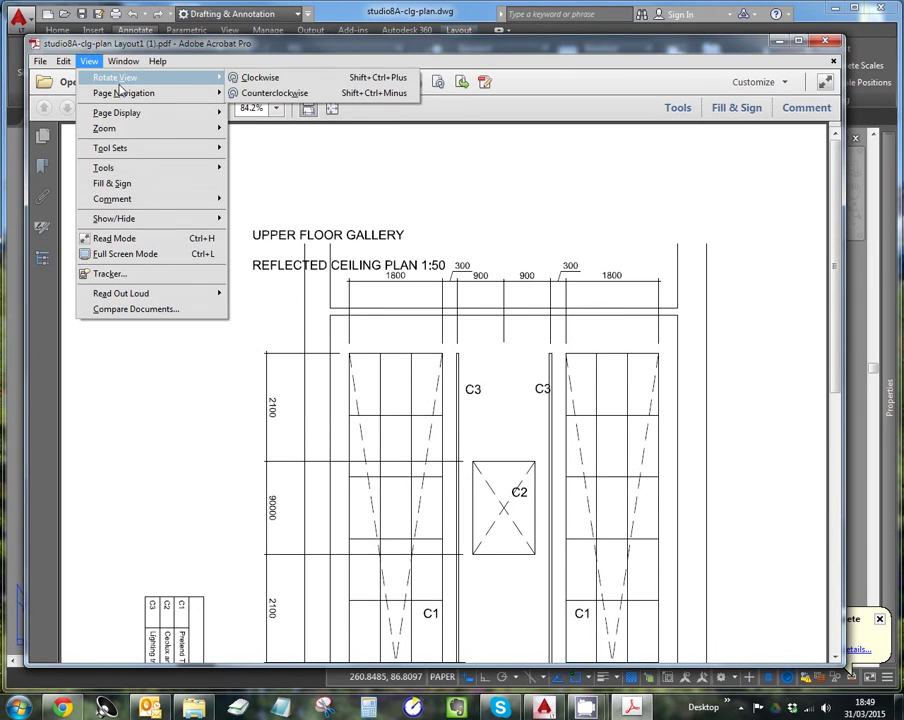
click(328, 93)
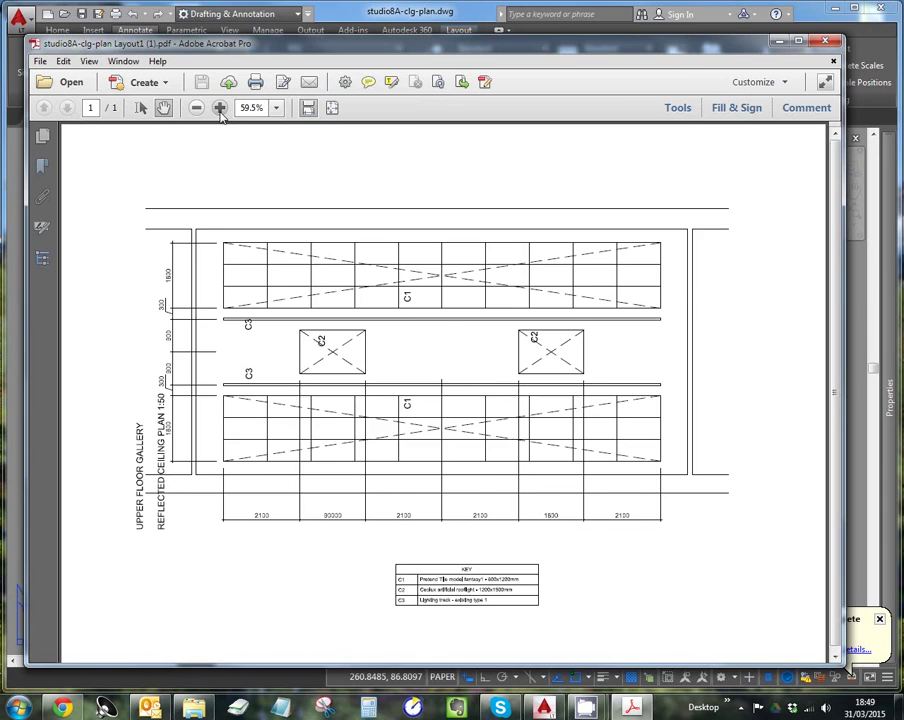
Step: Examine the drawing title and the dimensions along two sides of the ceiling plan in the PDF at 125% zoom
click(219, 107)
click(219, 107)
click(219, 107)
click(219, 107)
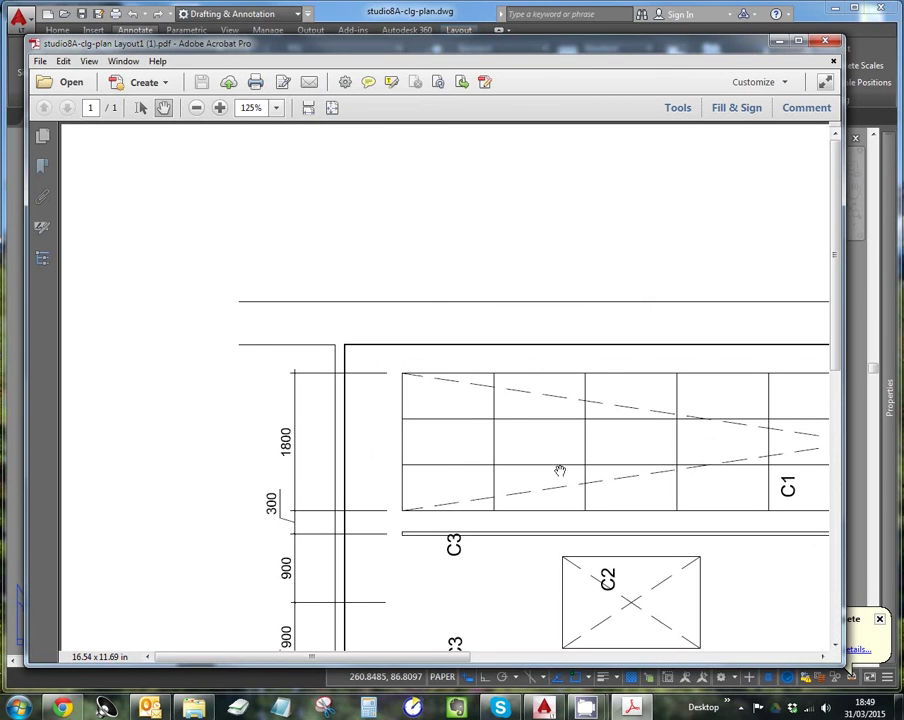
drag(555, 471, 444, 231)
drag(506, 574, 487, 456)
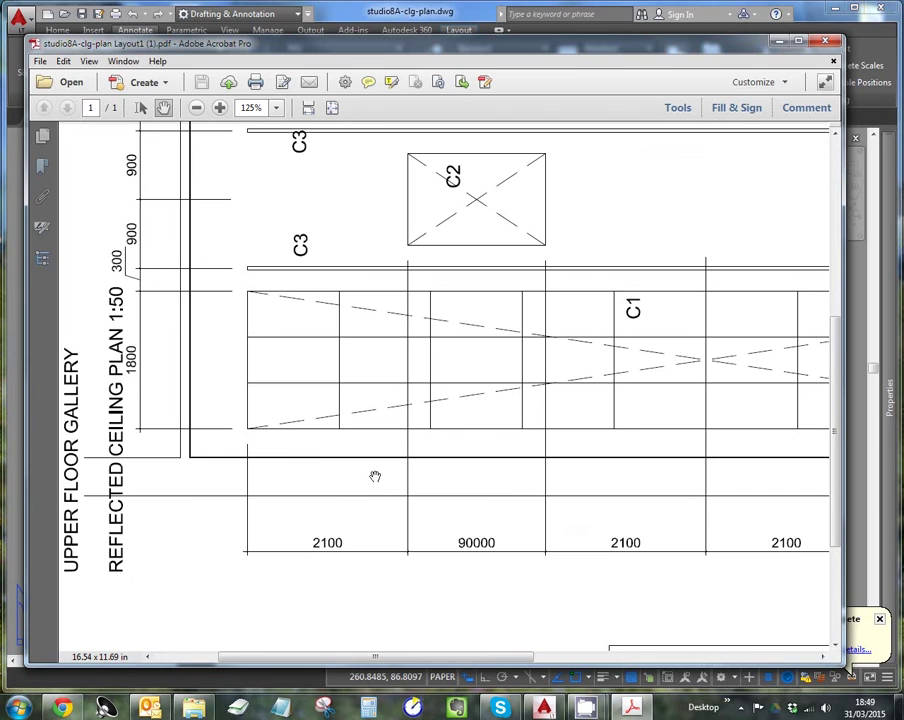
drag(196, 456, 352, 499)
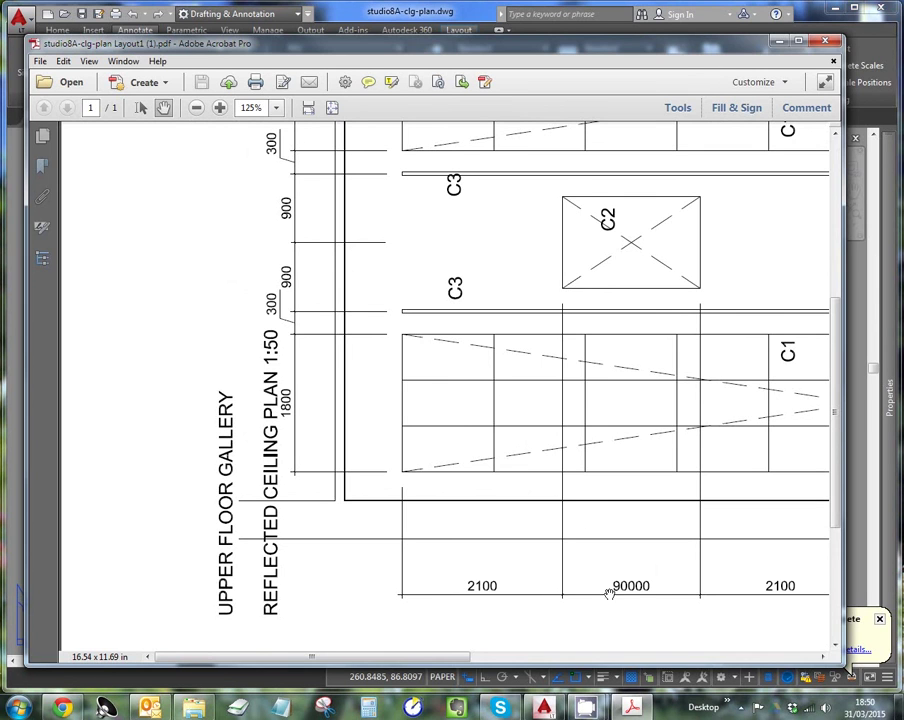
drag(645, 598, 691, 522)
Step: Inspect the line weights, broken diagonals and dimension strings around the lower tile panel and the C2 rooflight
scroll(691, 522, down, 2)
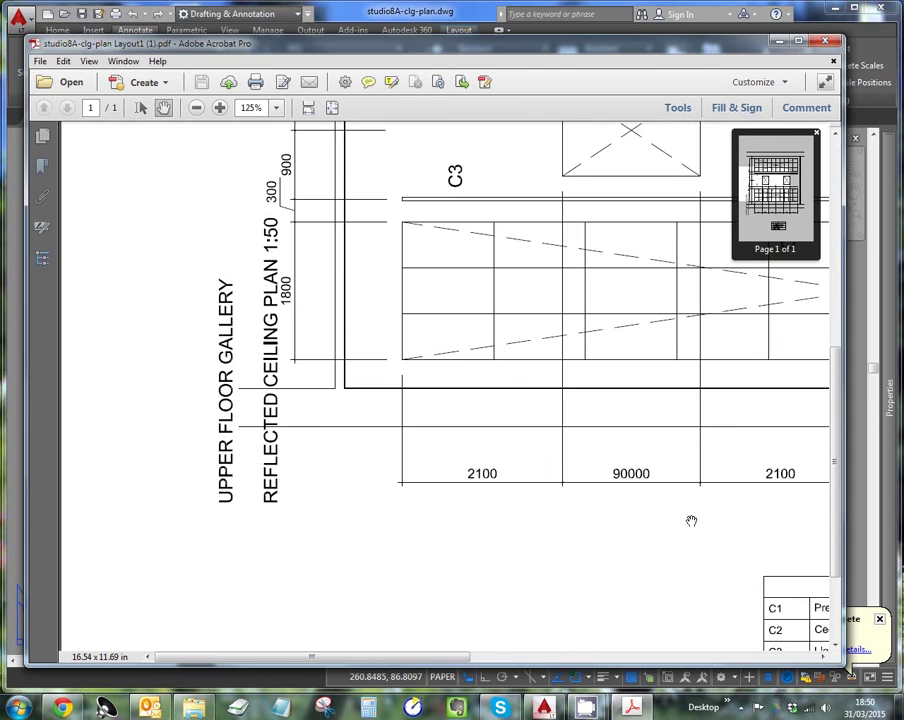
scroll(691, 521, up, 3)
scroll(691, 521, up, 3)
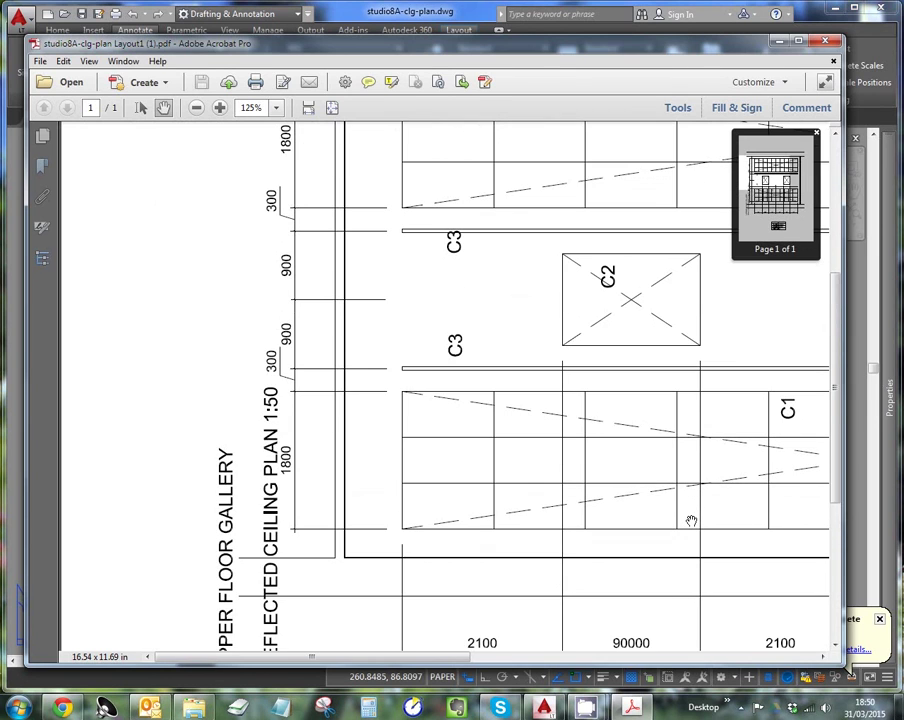
scroll(691, 521, down, 4)
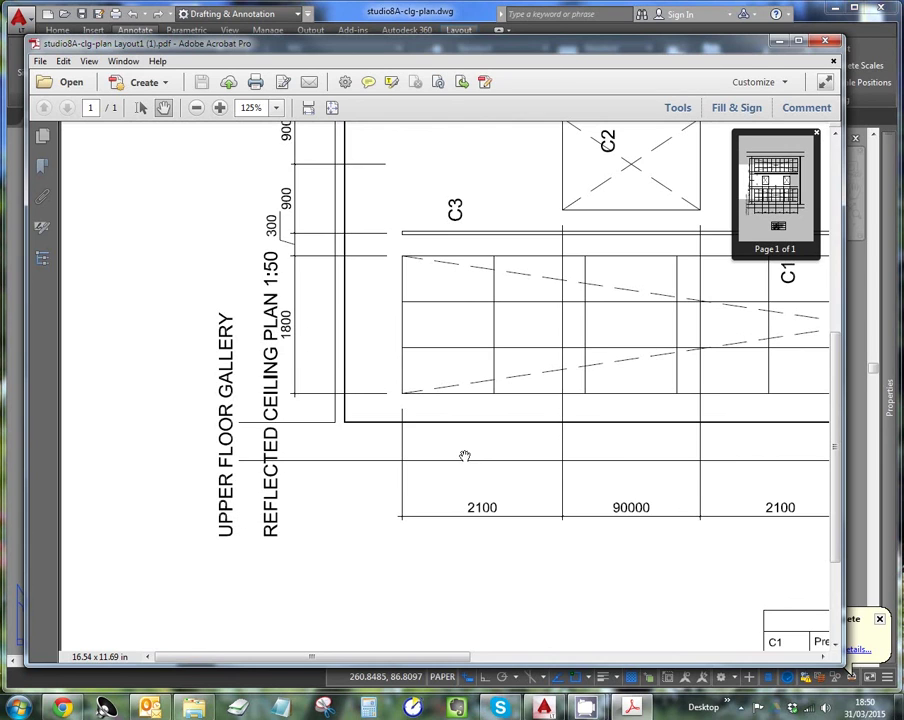
scroll(466, 460, up, 5)
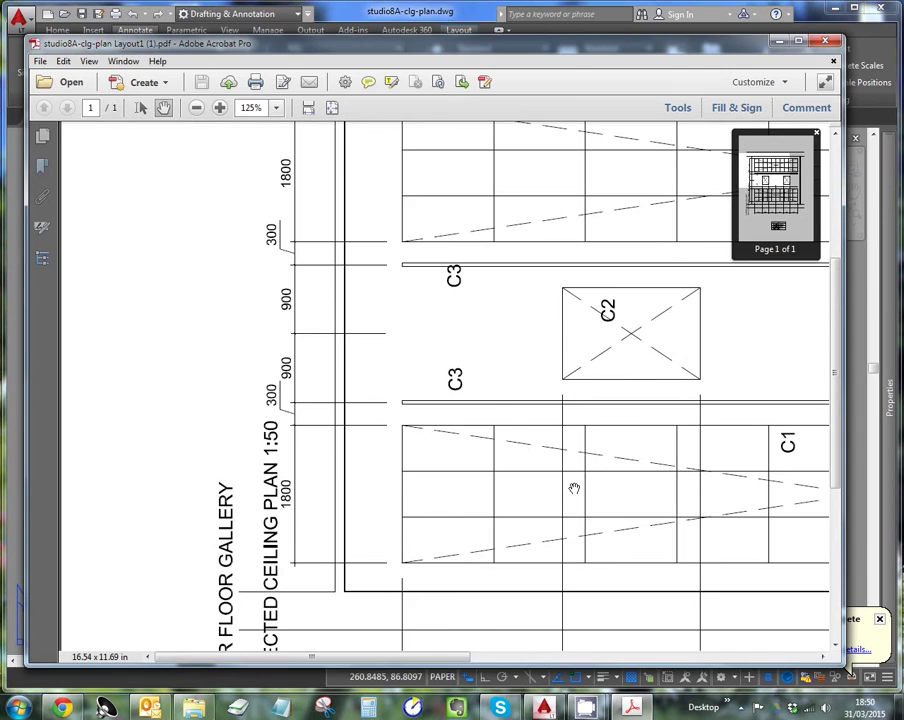
scroll(570, 484, down, 3)
drag(572, 472, 310, 428)
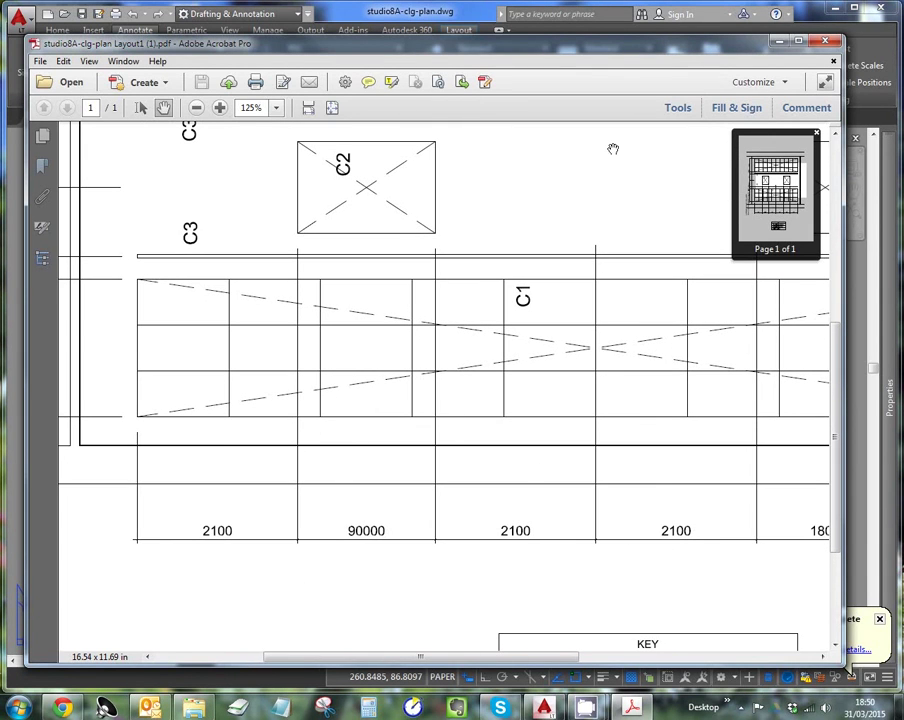
scroll(670, 482, down, 4)
scroll(662, 429, up, 3)
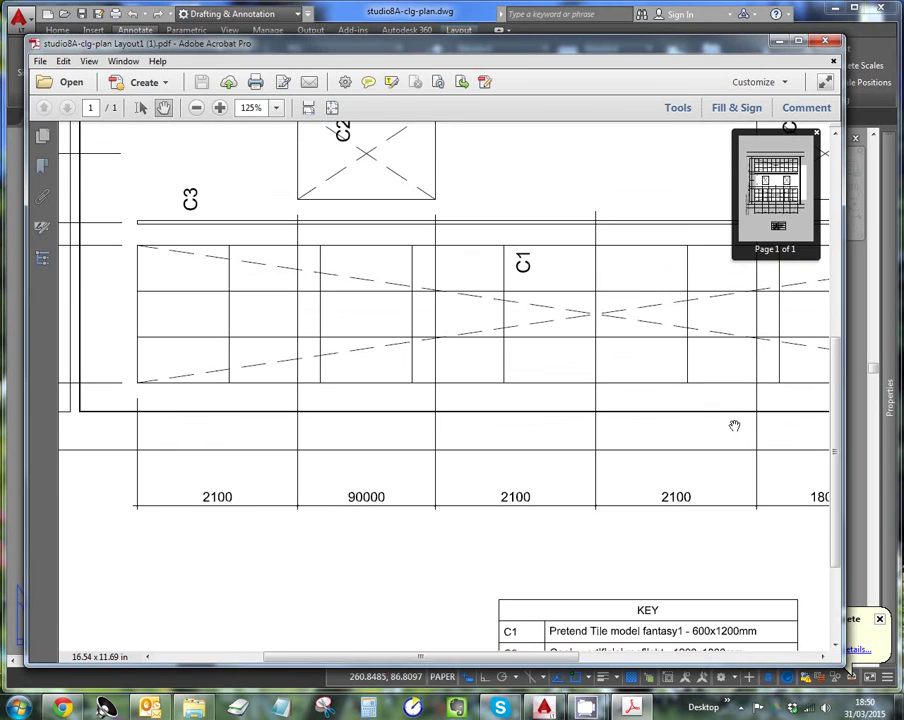
Step: Review the overall sheet composition, with plan, title and KEY table together, at 66.7% zoom
click(196, 108)
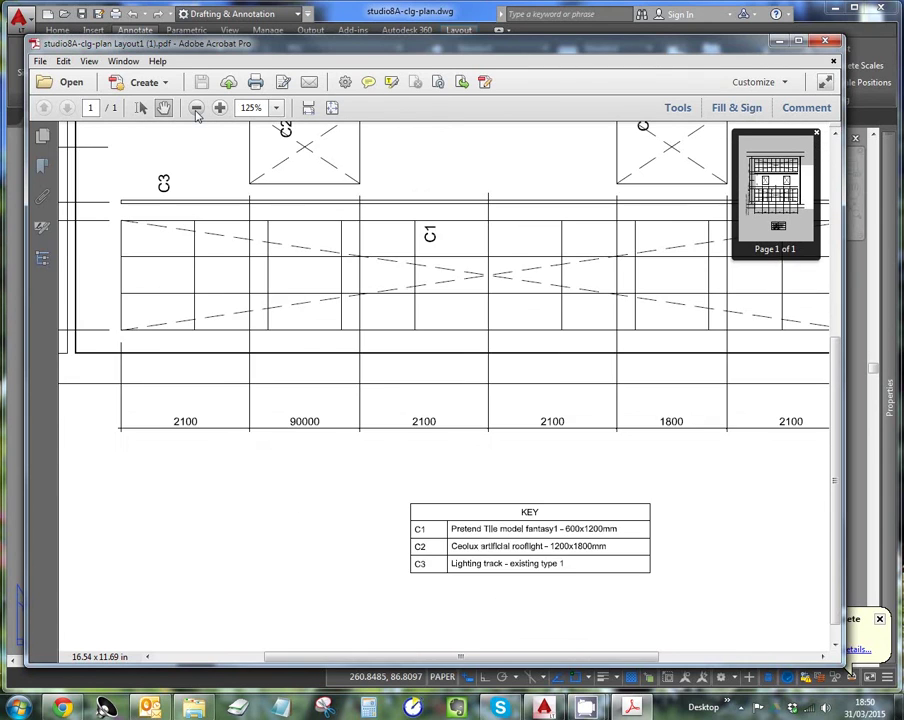
click(196, 108)
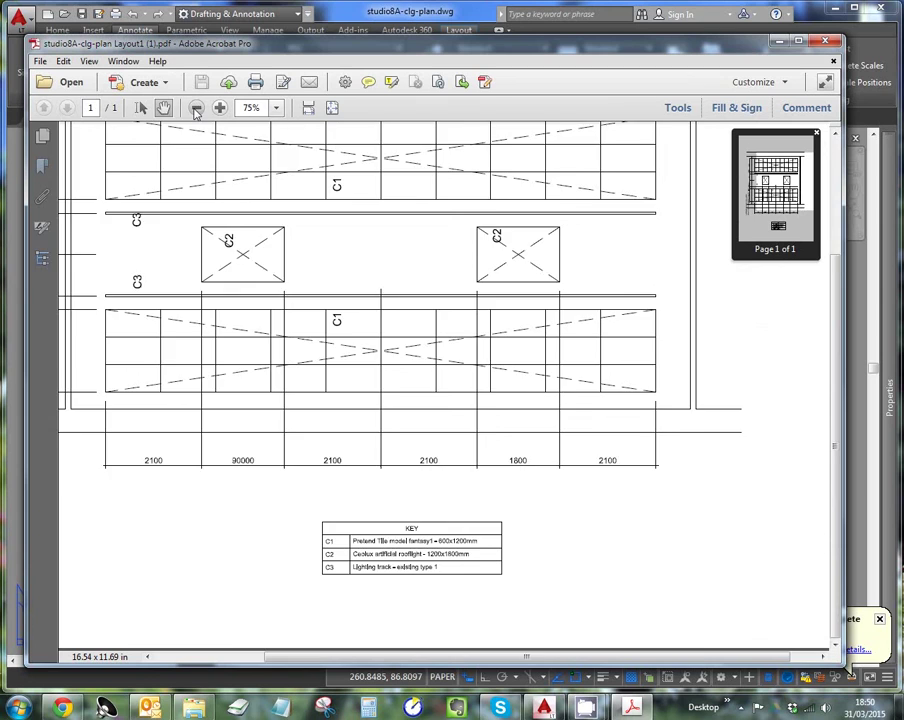
click(196, 108)
scroll(316, 323, up, 1)
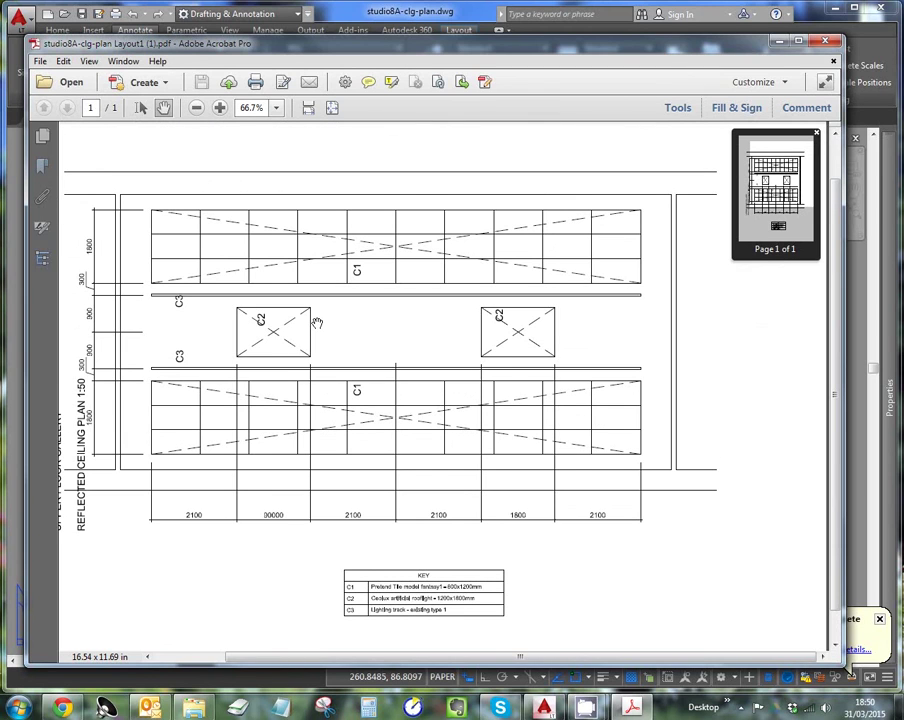
drag(356, 526, 450, 544)
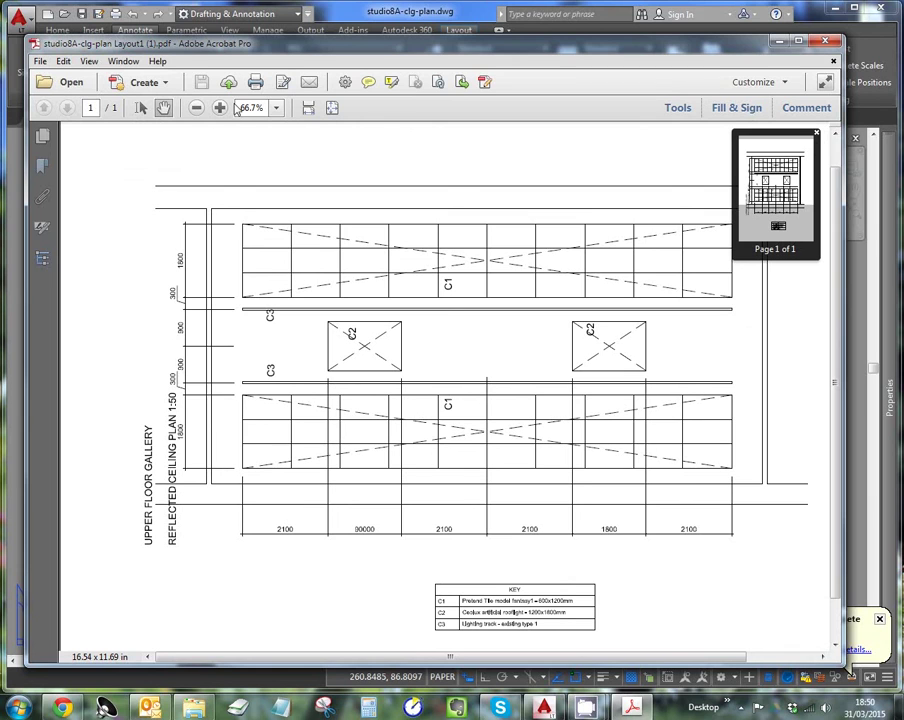
Step: Check the C1, C2 and C3 labels against the KEY table at 125% zoom, then review the whole plan at 75%
click(220, 108)
click(220, 108)
click(220, 108)
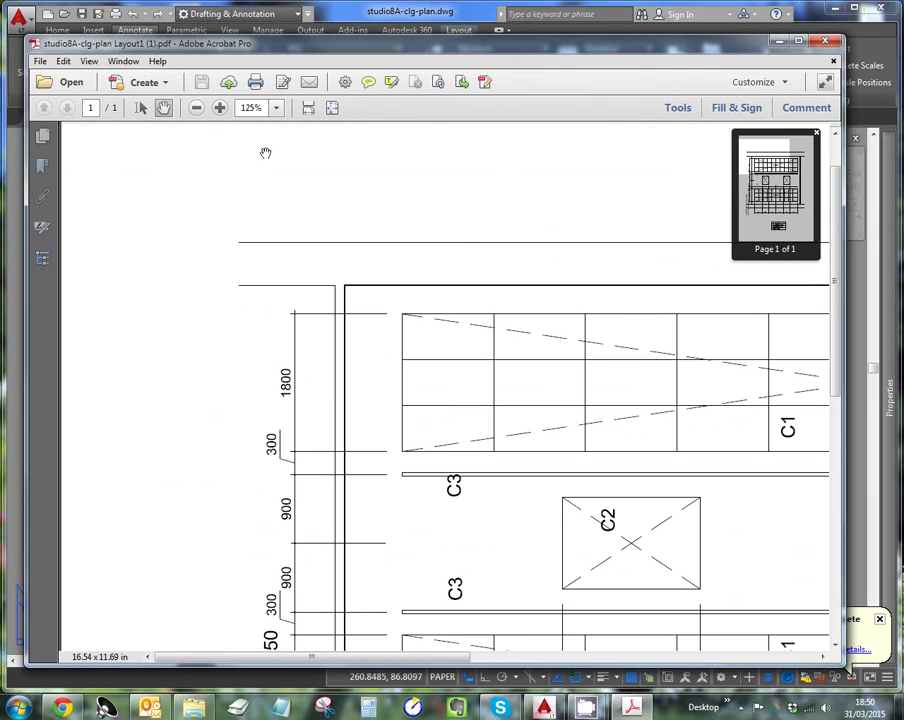
drag(356, 352, 223, 328)
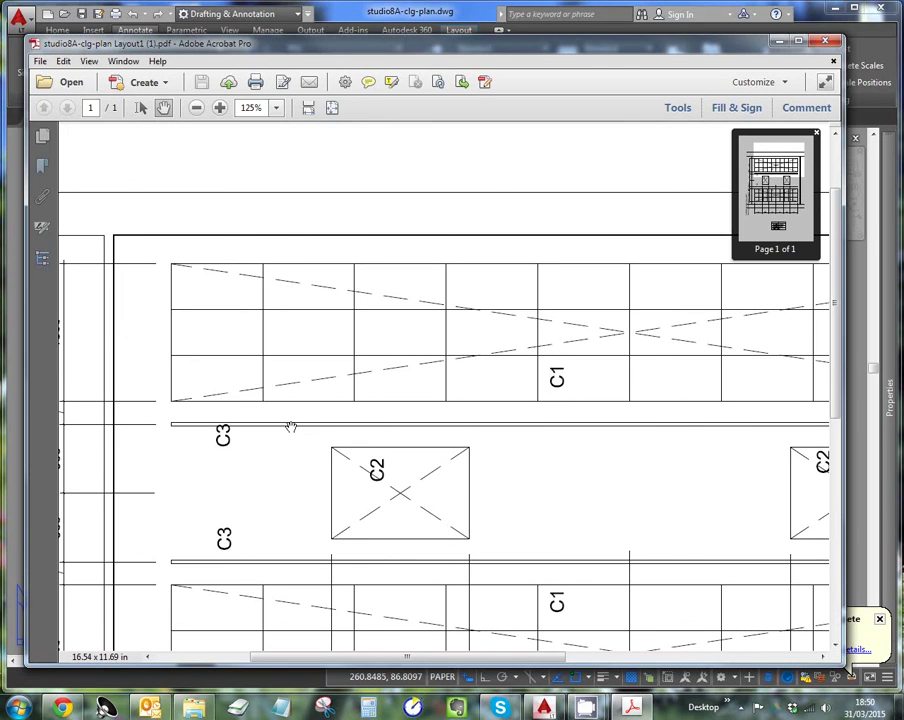
click(816, 134)
scroll(560, 316, down, 4)
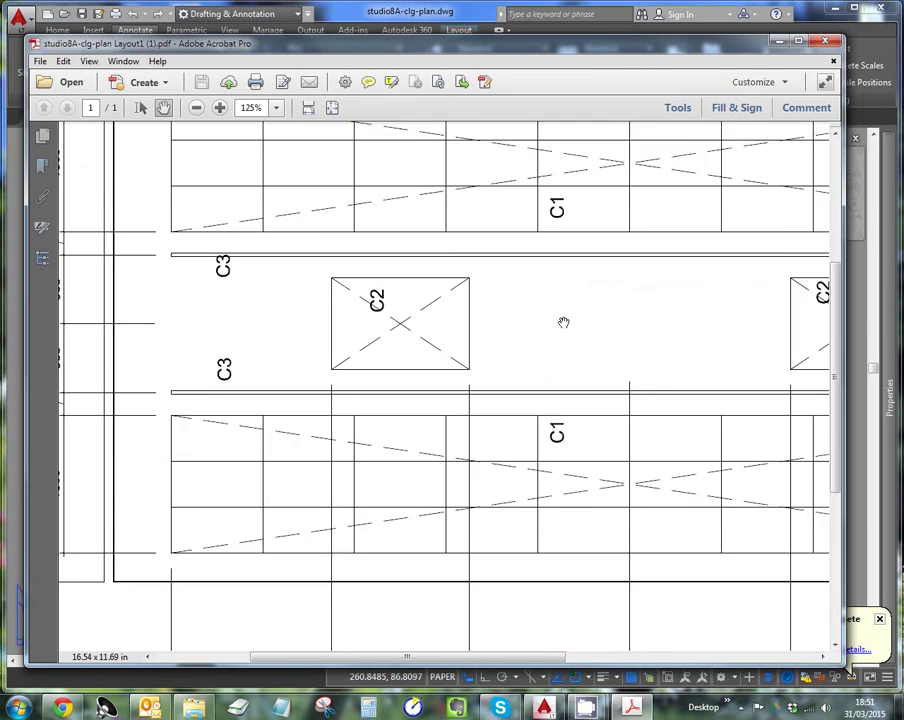
scroll(560, 318, down, 8)
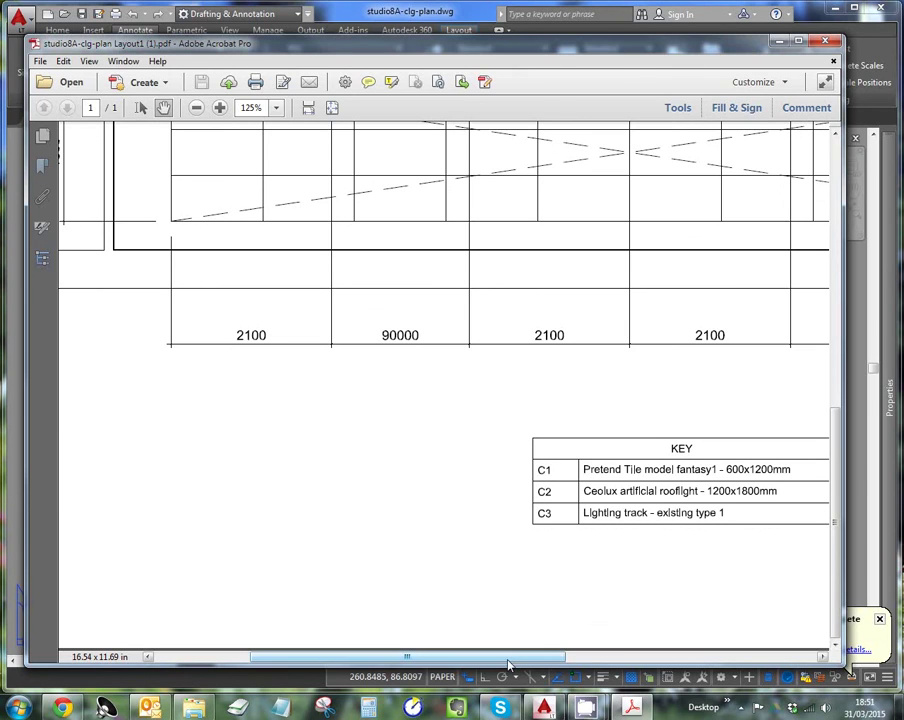
drag(508, 665, 592, 665)
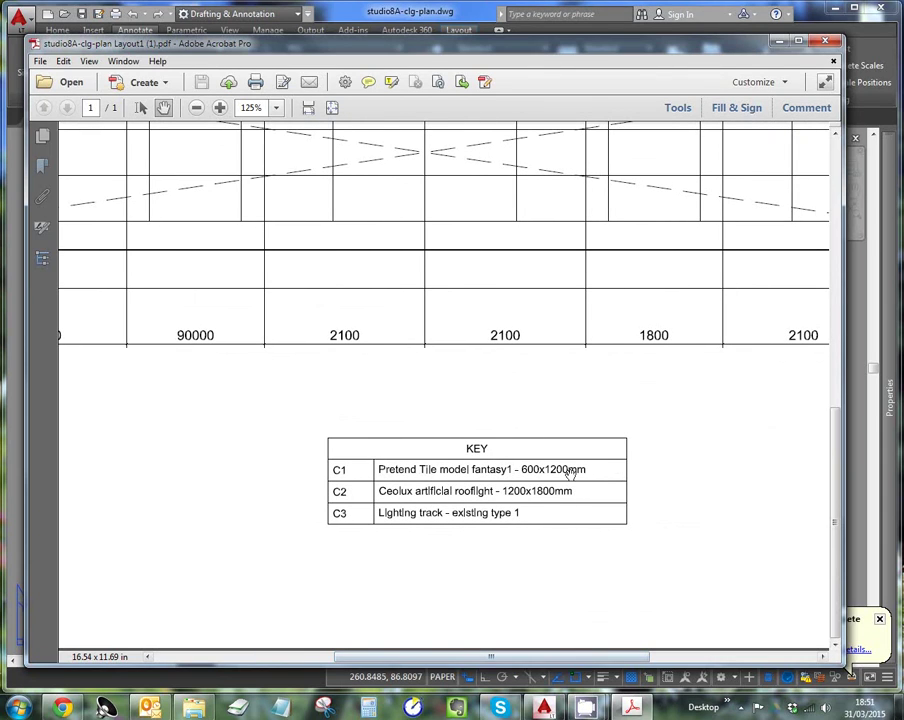
click(197, 108)
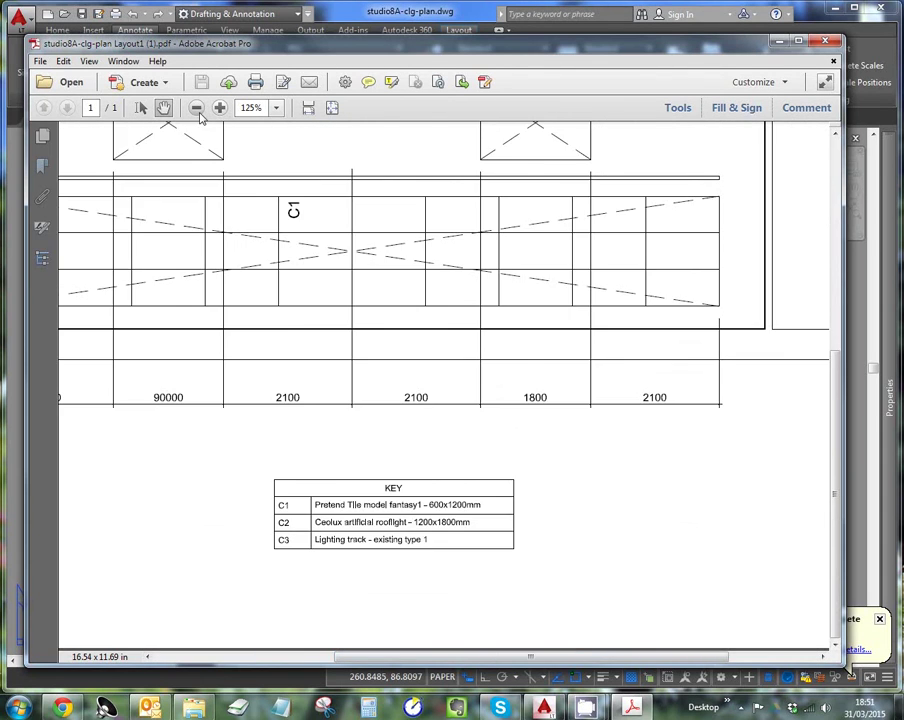
click(197, 108)
click(197, 108)
mouse_move(284, 340)
mouse_down()
mouse_move(482, 436)
mouse_move(460, 420)
mouse_move(399, 418)
mouse_up()
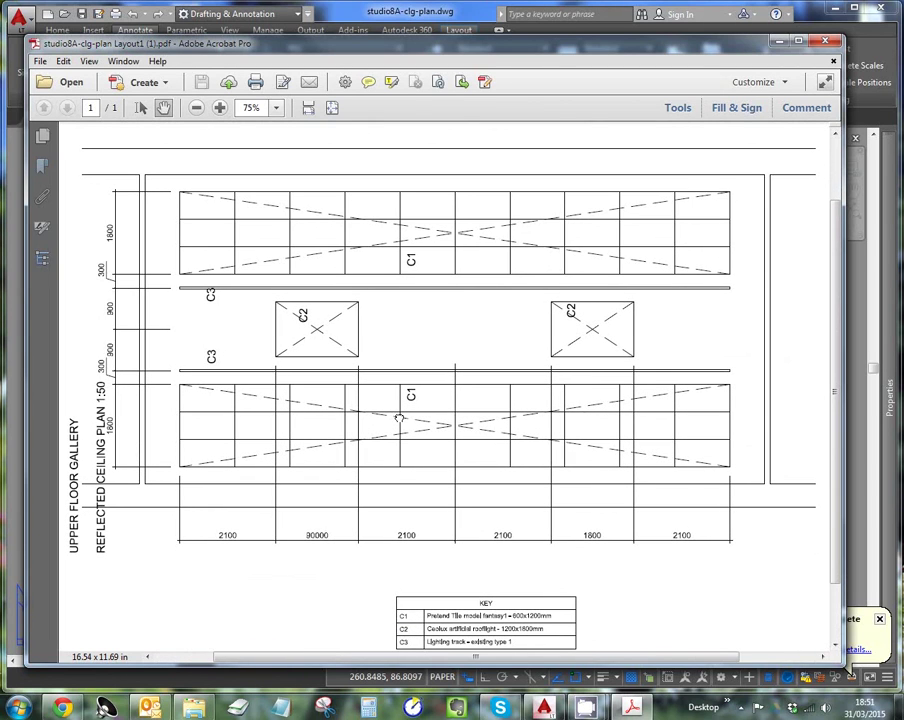